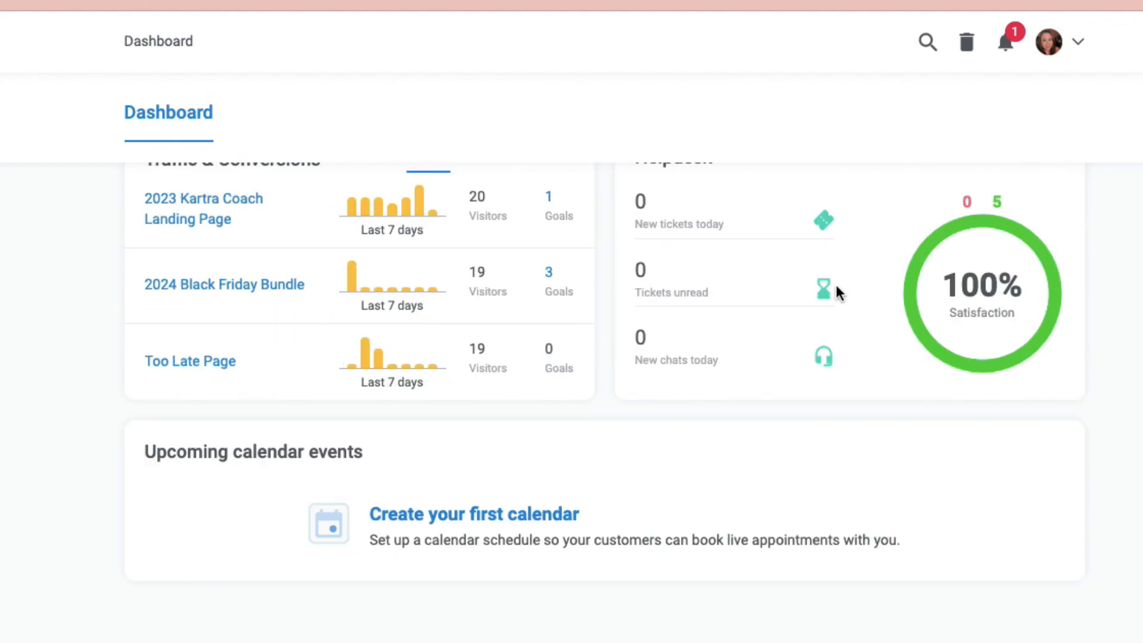
Step: Open the account Profile page from the dashboard's account menu
scroll(310, 309, "up", 1)
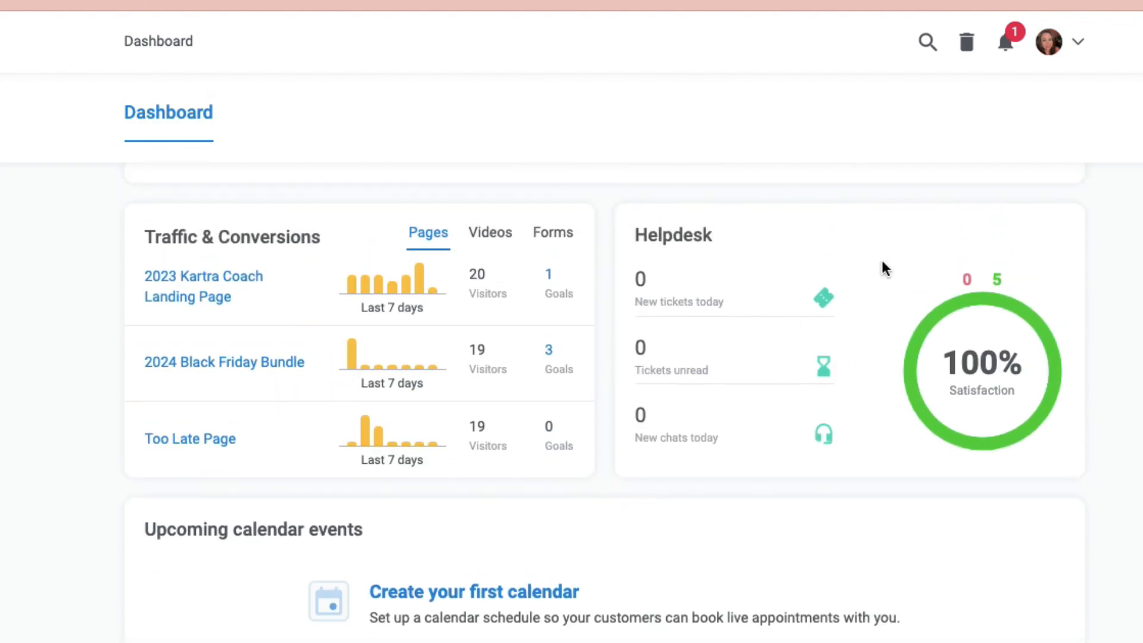
scroll(748, 314, "down", 1)
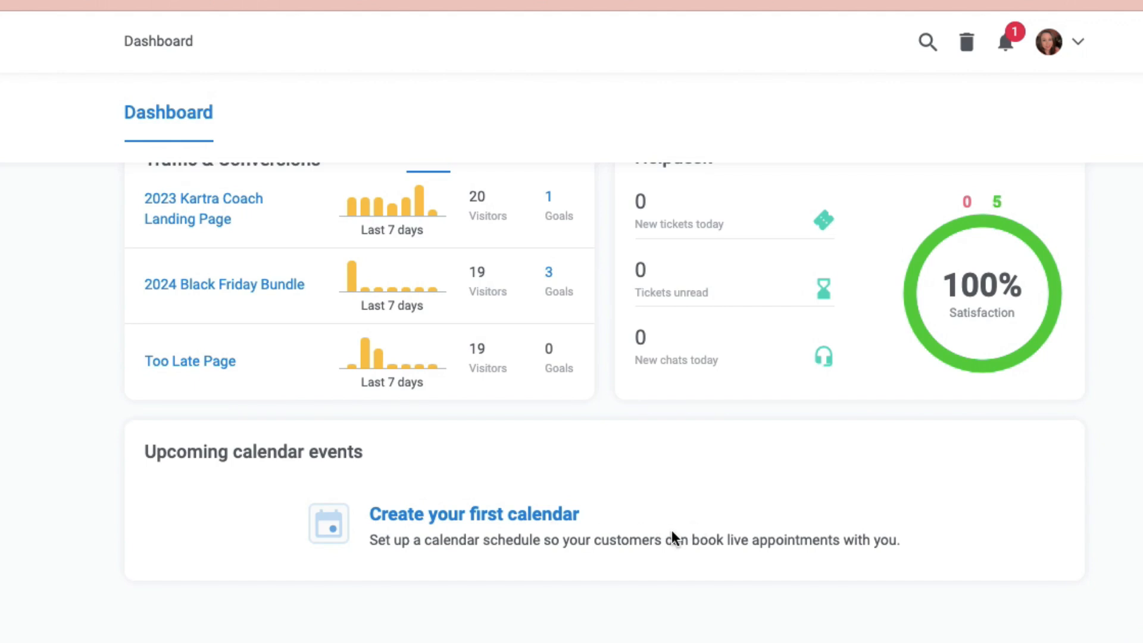
scroll(669, 530, "up", 6)
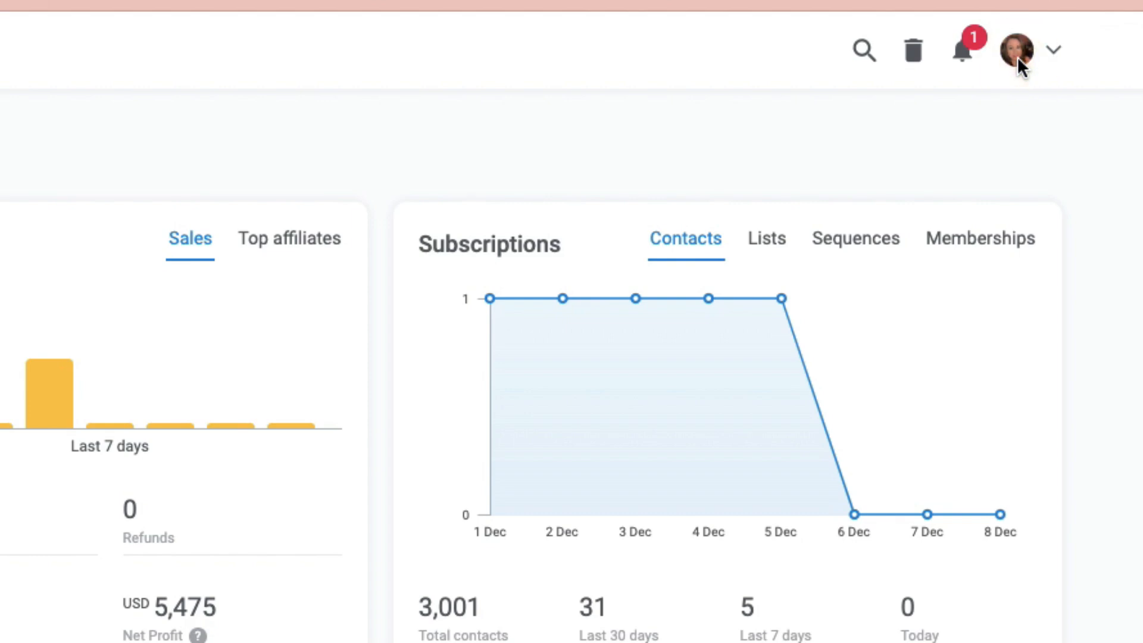
left_click(1019, 68)
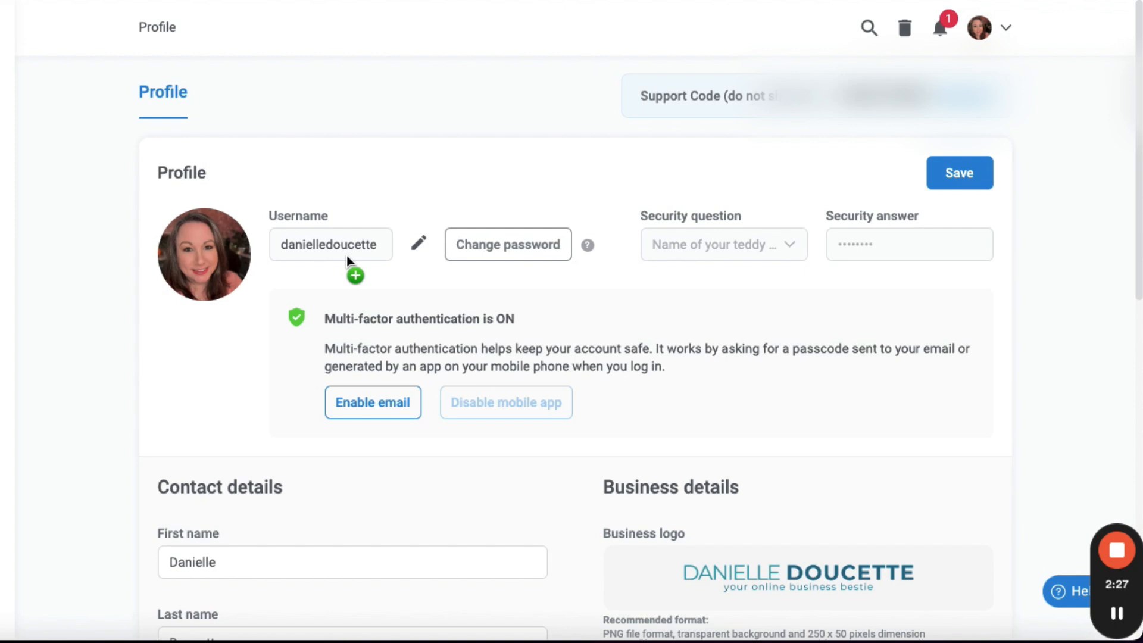
Step: Open the username change dialog and close it without changing anything
left_click(415, 272)
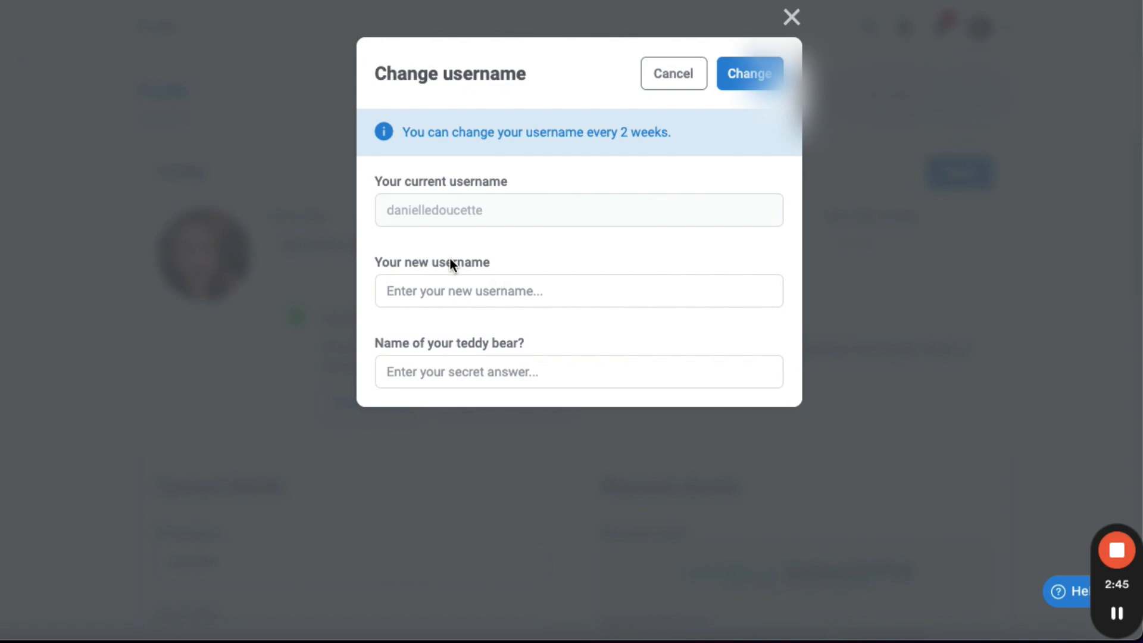
left_click(361, 247)
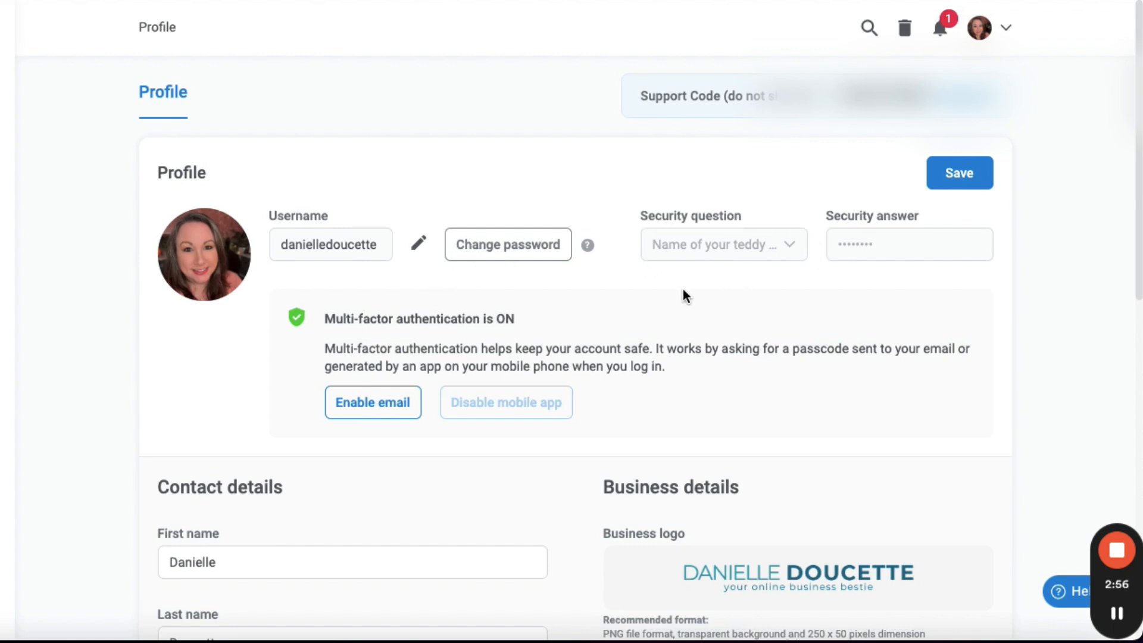
Step: Examine the profile photo, multi-factor authentication options and business logo format requirements on the profile
mouse_move(198, 268)
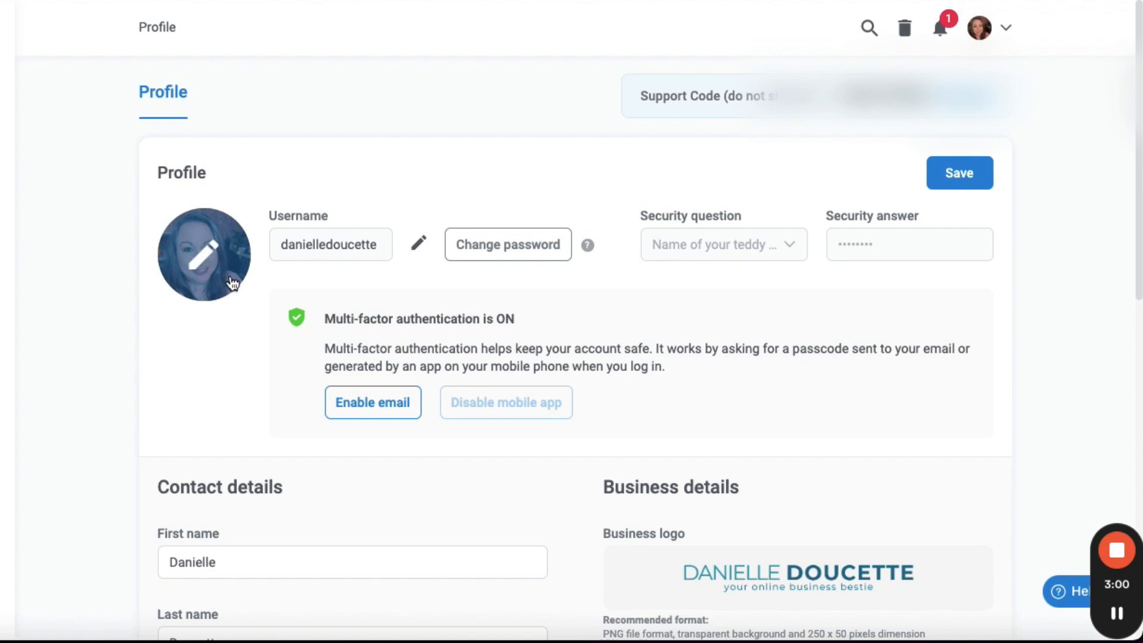
left_click_drag(325, 321, 566, 324)
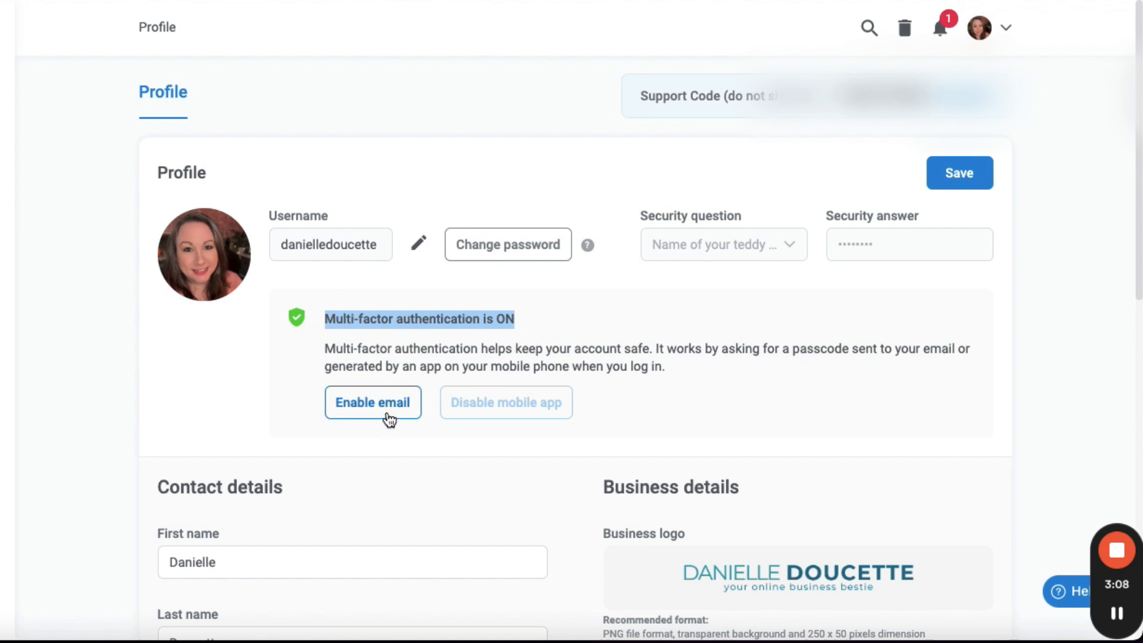
mouse_move(536, 405)
scroll(499, 502, "down", 2)
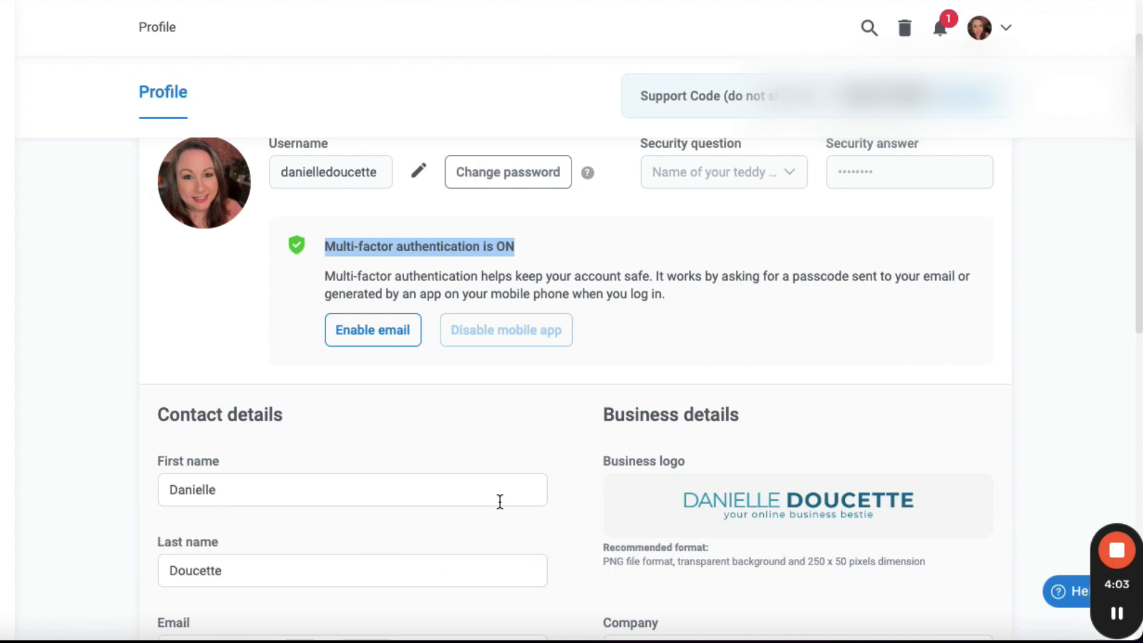
scroll(496, 500, "down", 1)
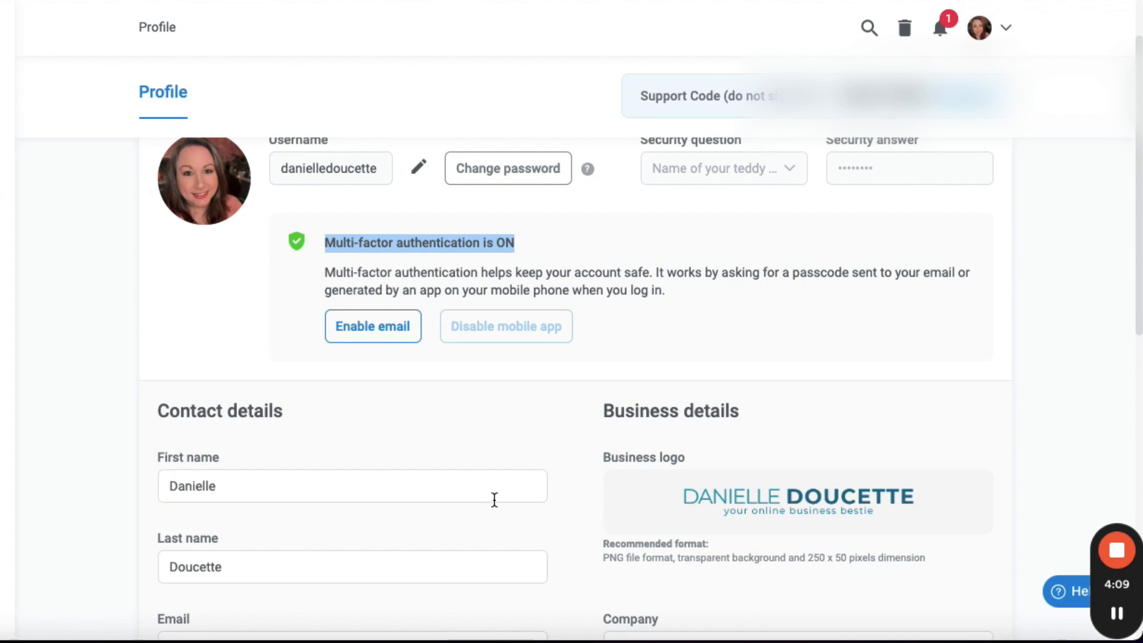
scroll(492, 500, "down", 2)
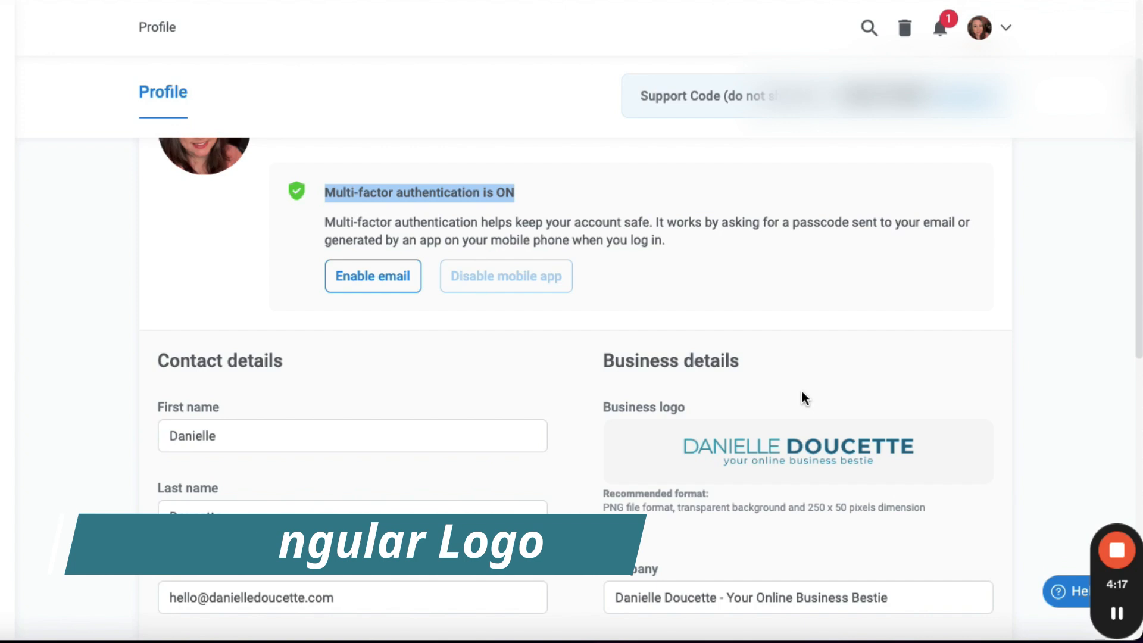
left_click_drag(752, 509, 980, 510)
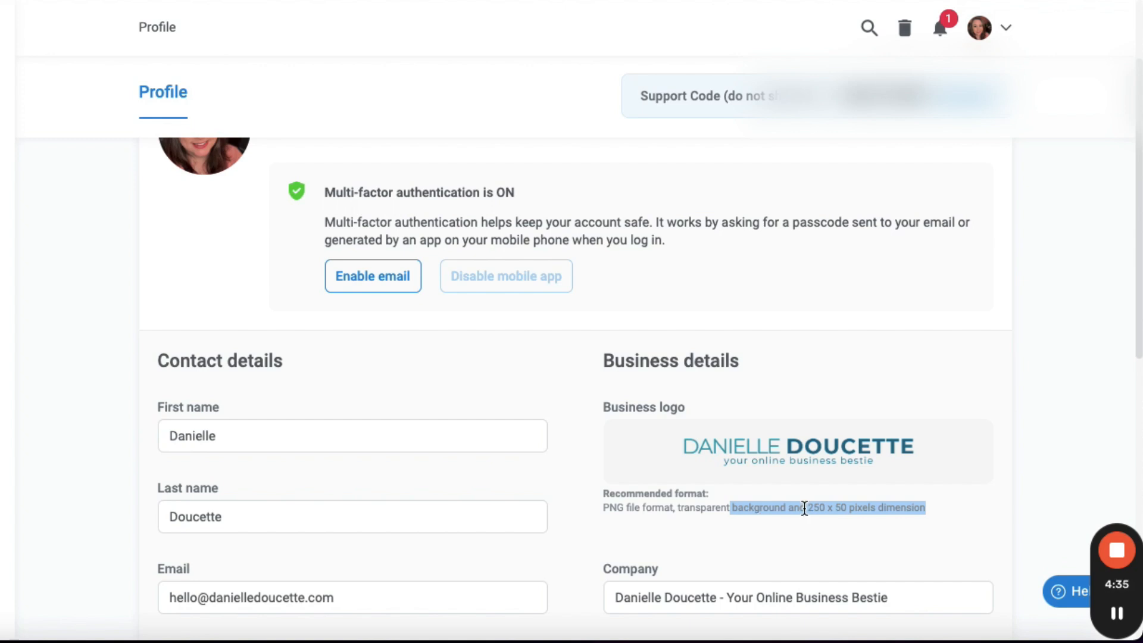
mouse_move(770, 470)
mouse_move(829, 469)
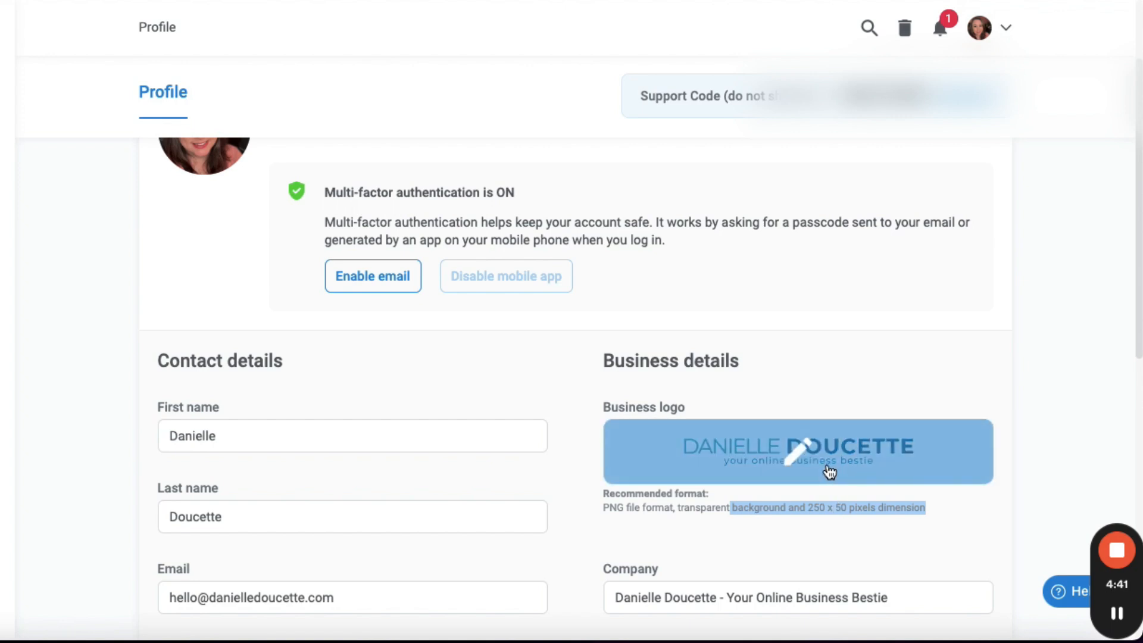
scroll(804, 477, "down", 1)
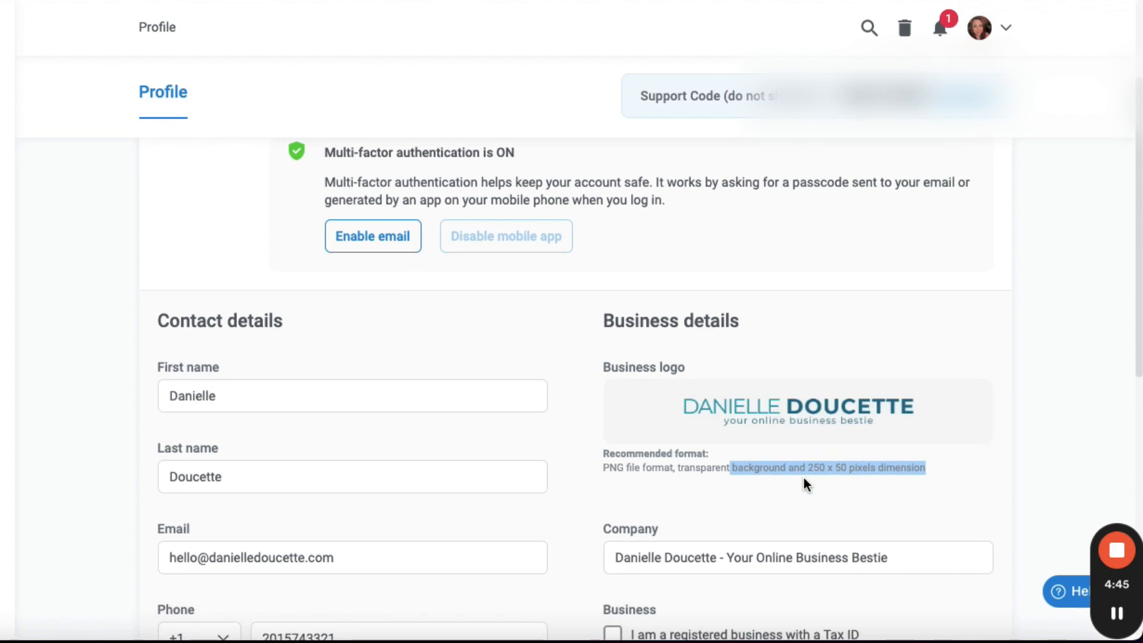
scroll(804, 477, "down", 1)
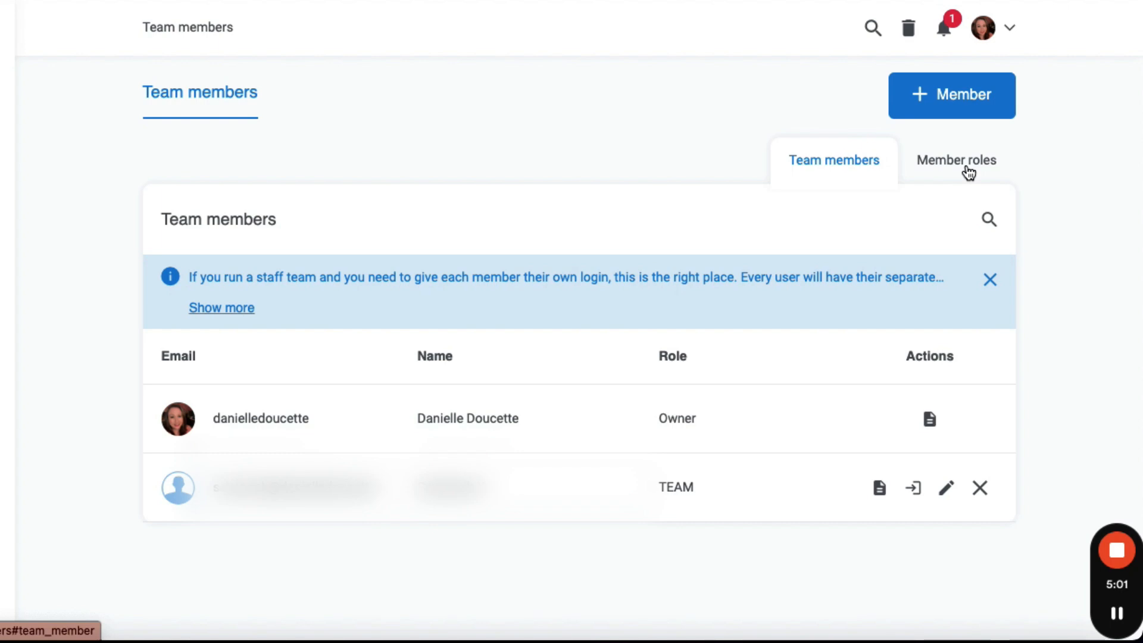
Step: Open the Affiliate section and browse its Marketplace and Promotions pages
left_click(964, 171)
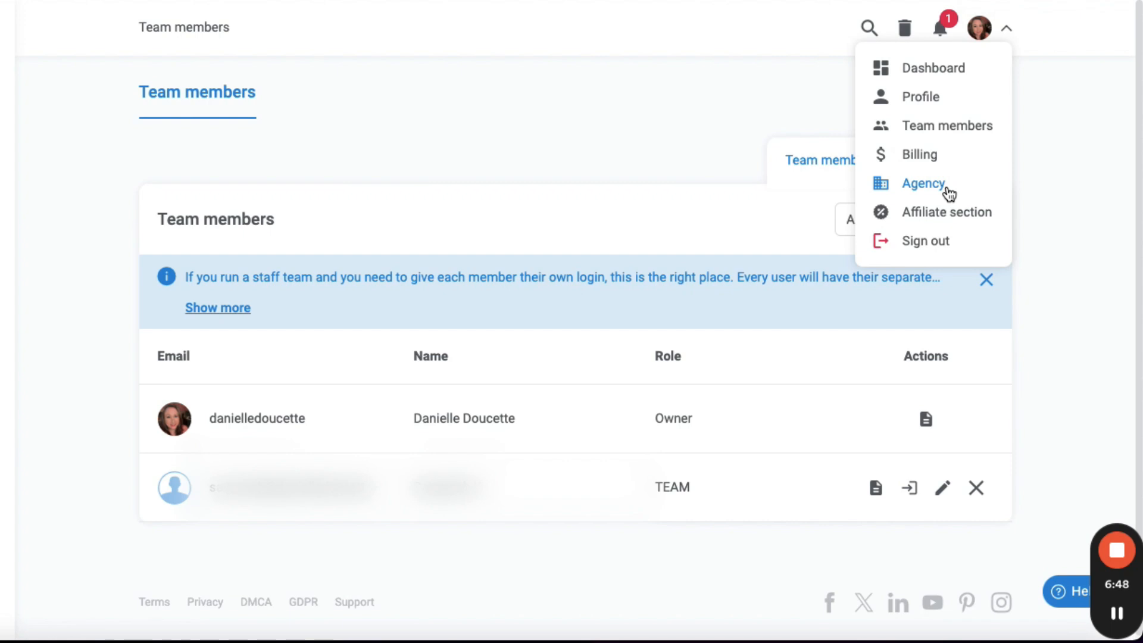
left_click(992, 213)
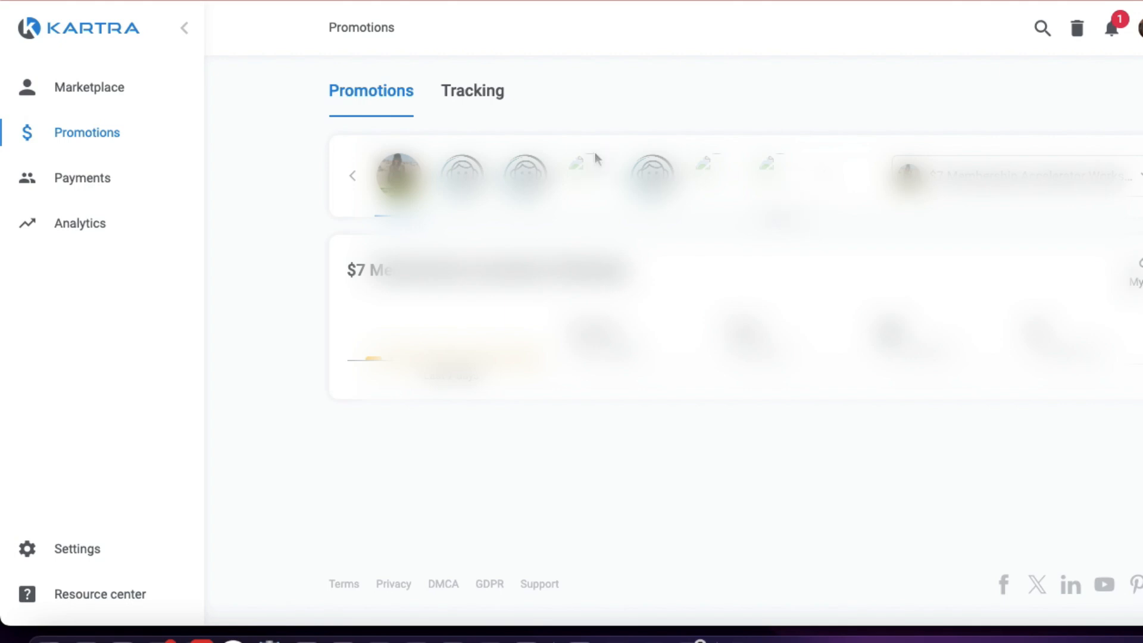
left_click(117, 95)
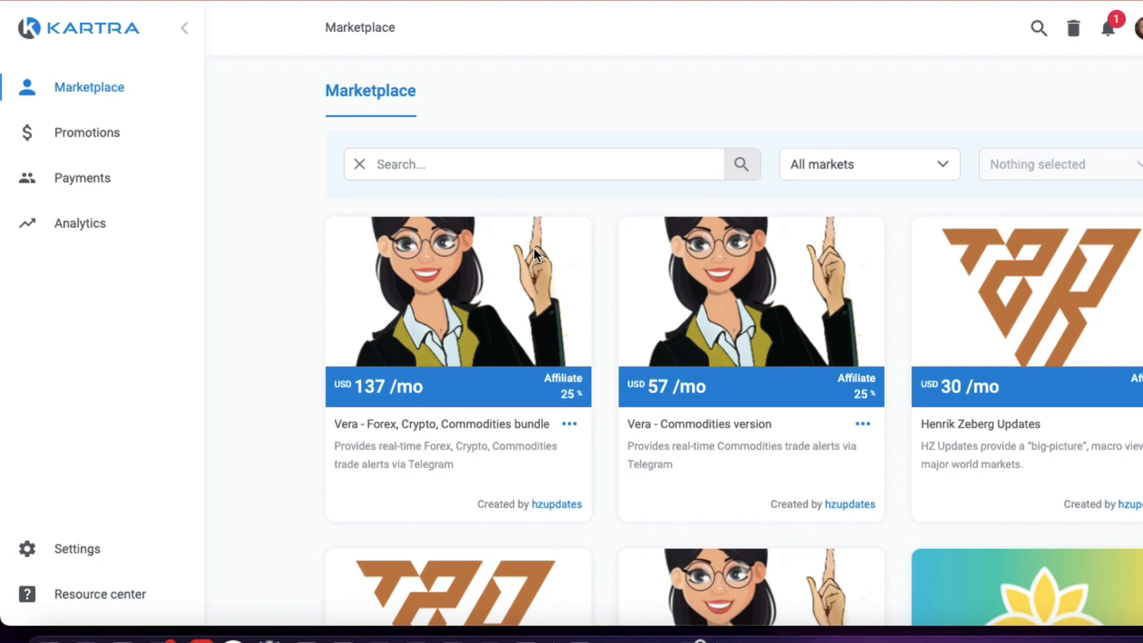
scroll(534, 248, "down", 15)
scroll(533, 249, "down", 10)
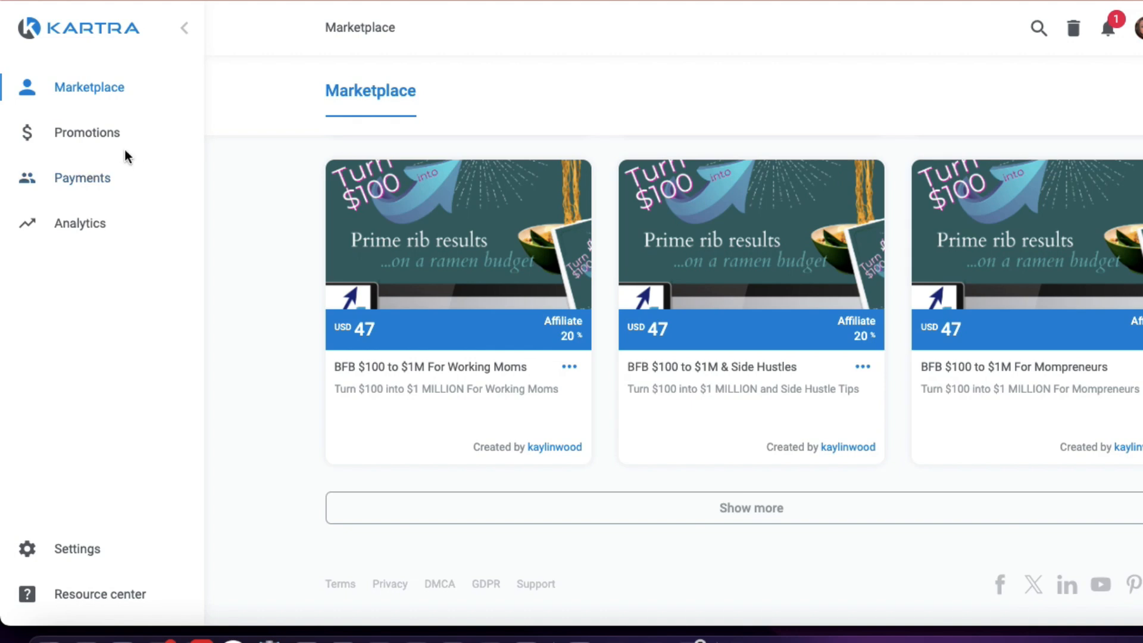
left_click(106, 147)
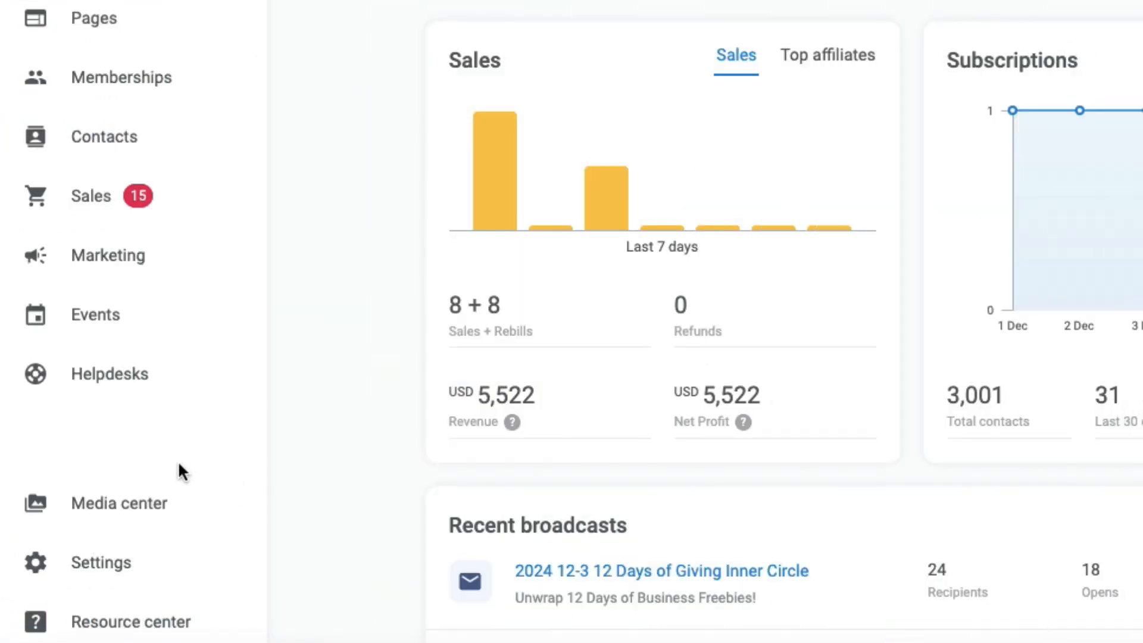
Step: Open Account settings and review the GDPR & CCPA consent labels, agreement clauses and policy page URLs, then save
left_click(116, 573)
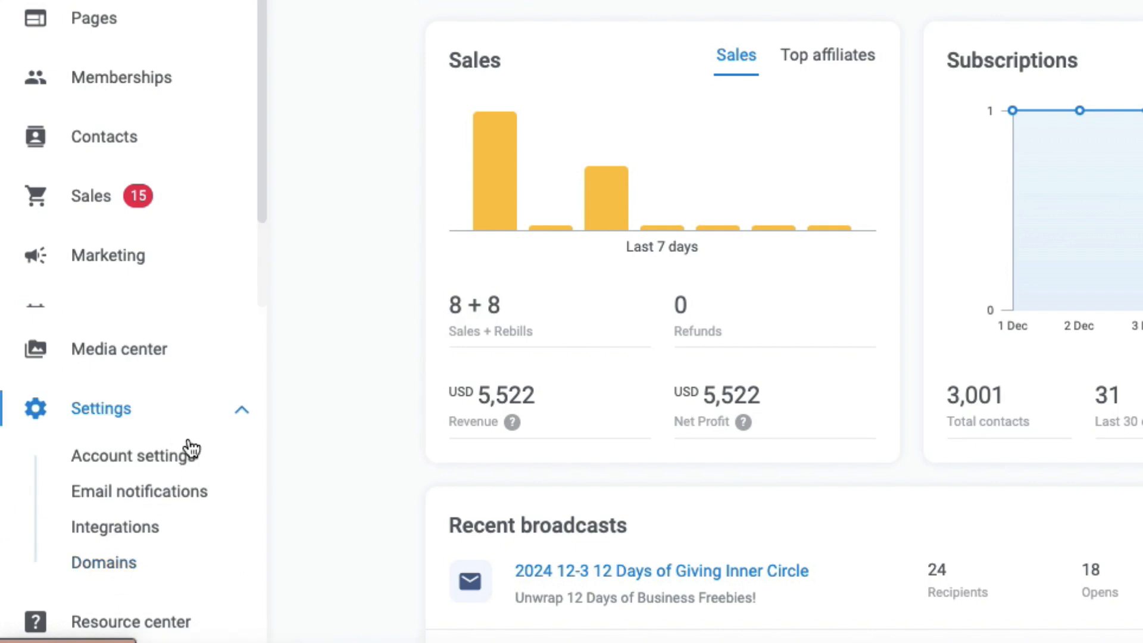
left_click(177, 467)
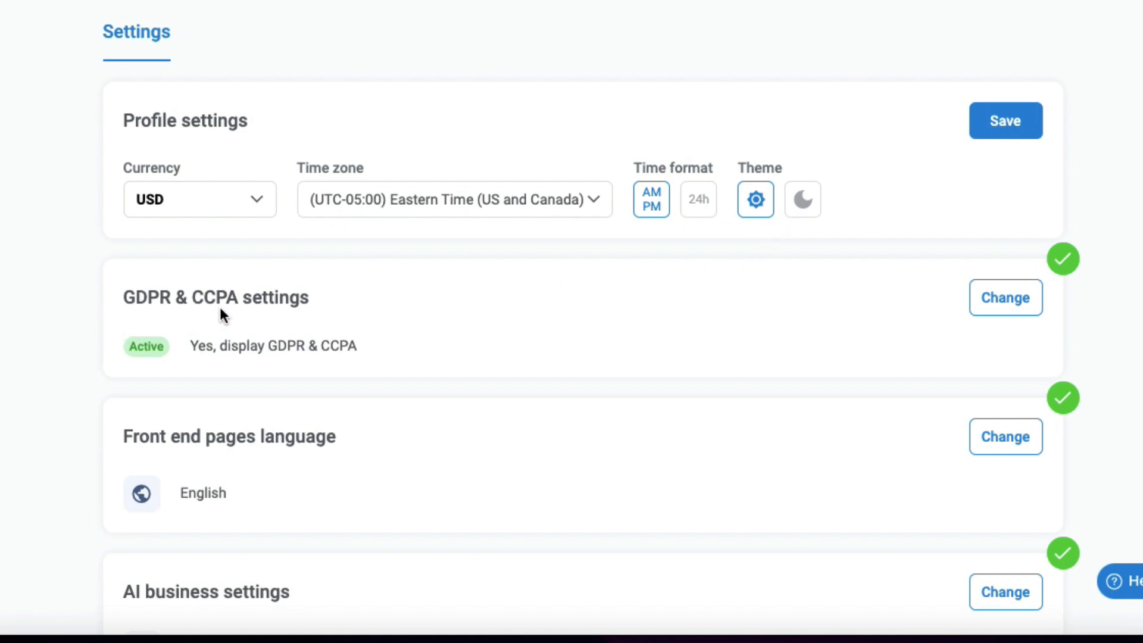
left_click(981, 303)
scroll(557, 283, "down", 2)
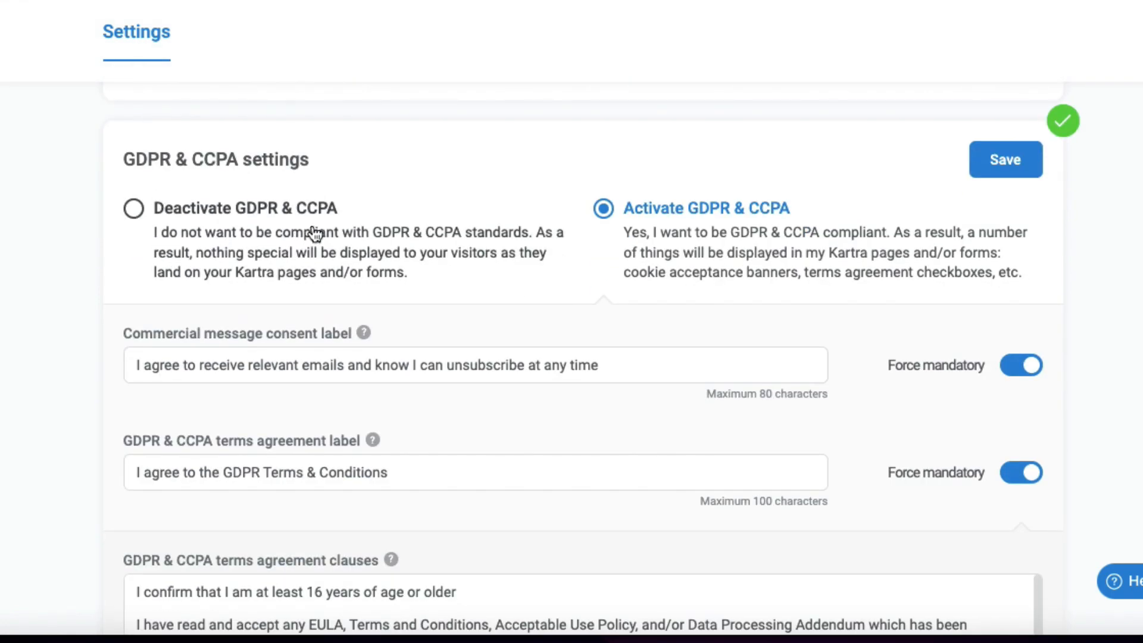
scroll(307, 231, "down", 1)
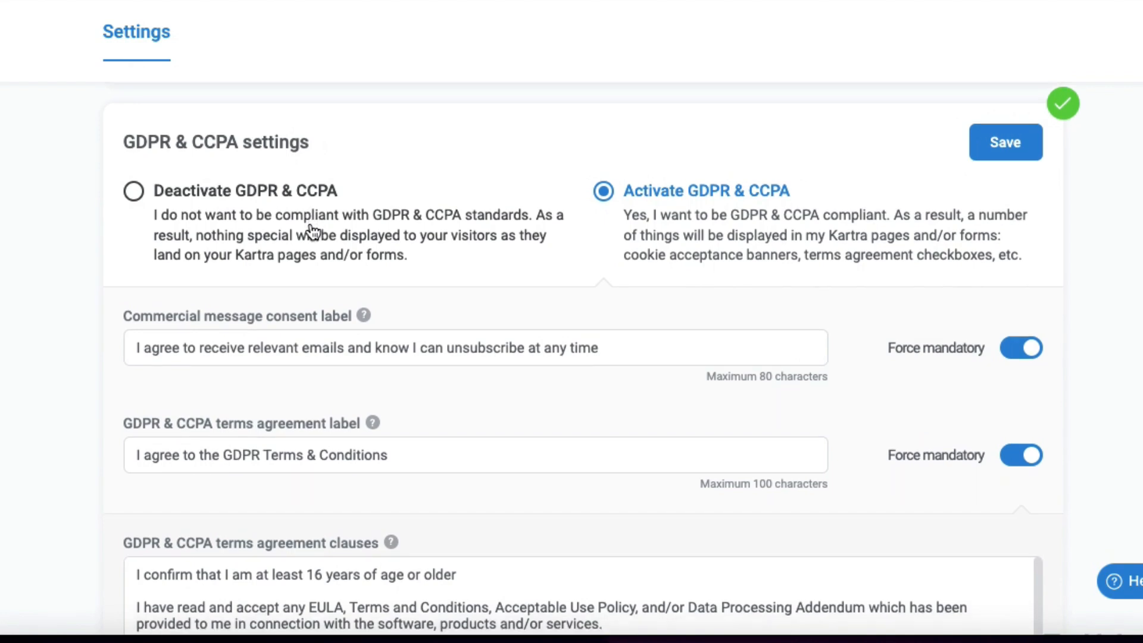
left_click_drag(887, 288, 1016, 290)
left_click_drag(888, 394, 1015, 394)
left_click(453, 316)
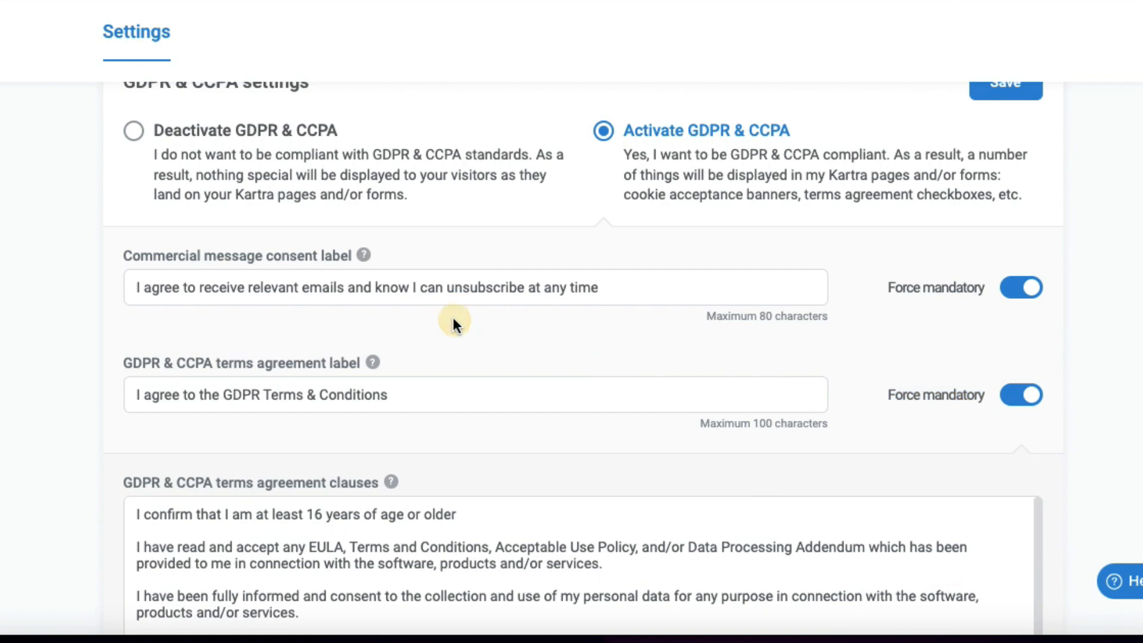
scroll(463, 316, "down", 3)
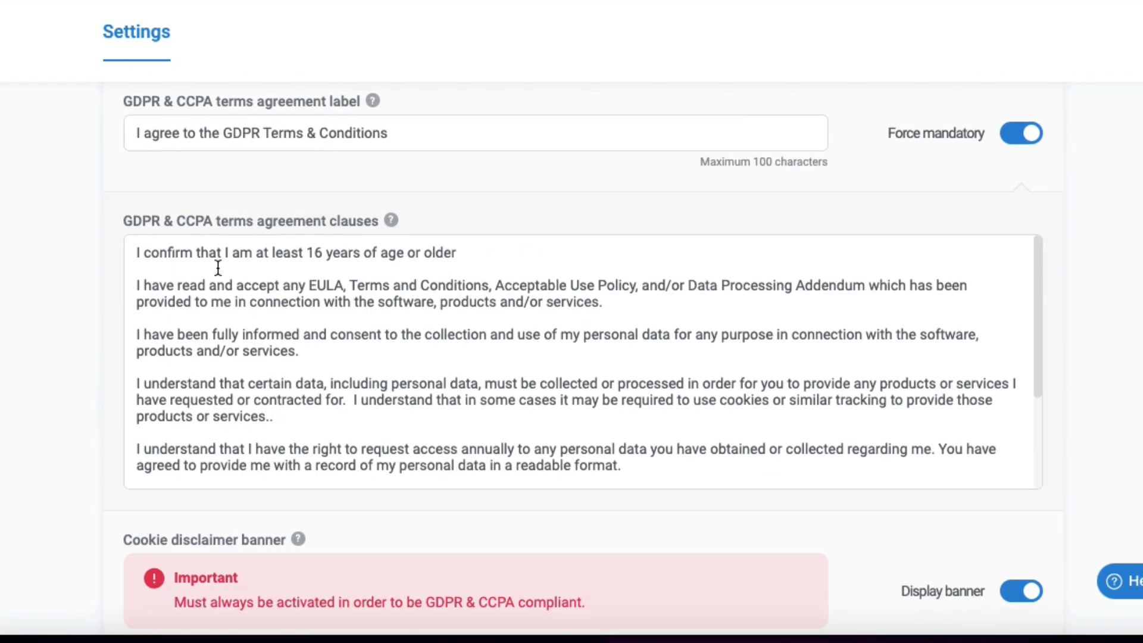
left_click_drag(123, 224, 349, 237)
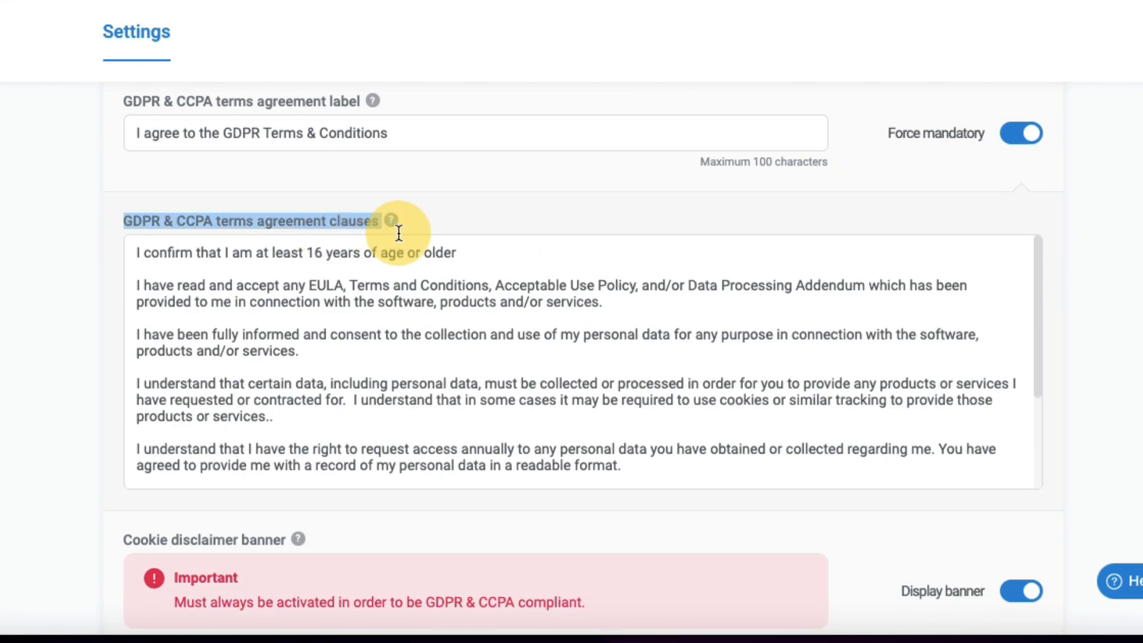
scroll(643, 297, "down", 3)
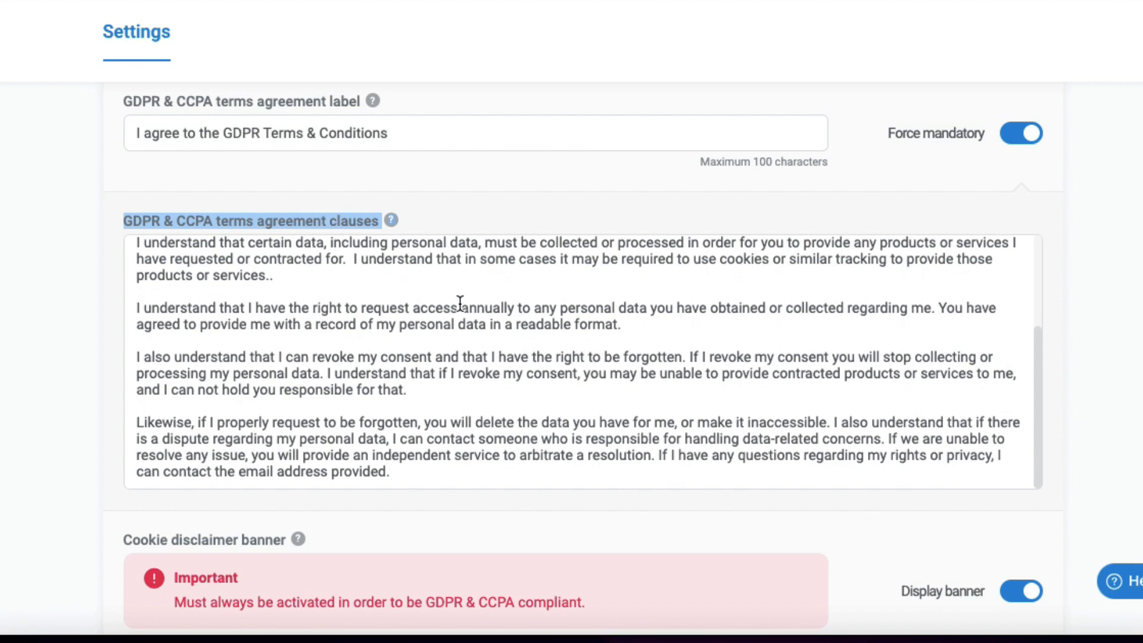
scroll(460, 304, "up", 3)
scroll(1056, 298, "down", 5)
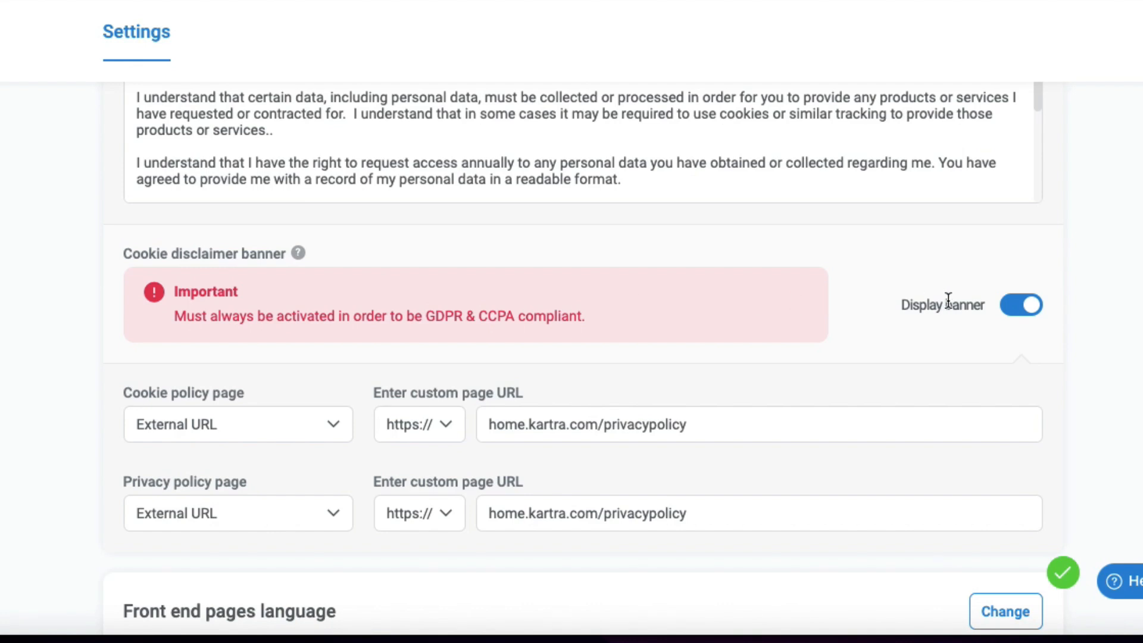
scroll(737, 345, "down", 2)
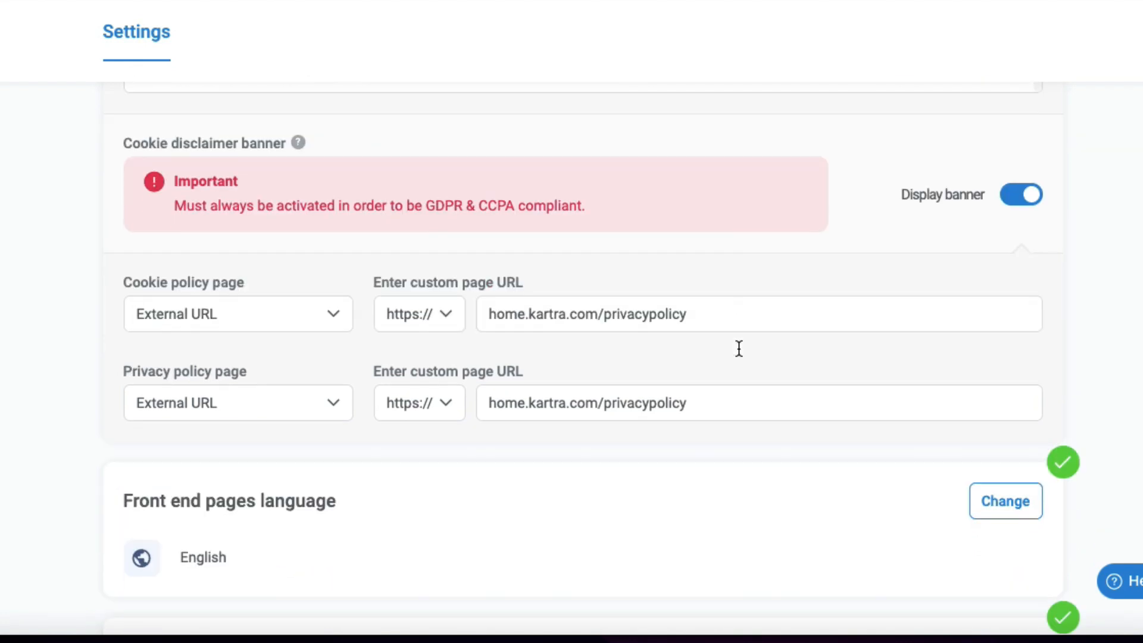
left_click_drag(491, 314, 560, 311)
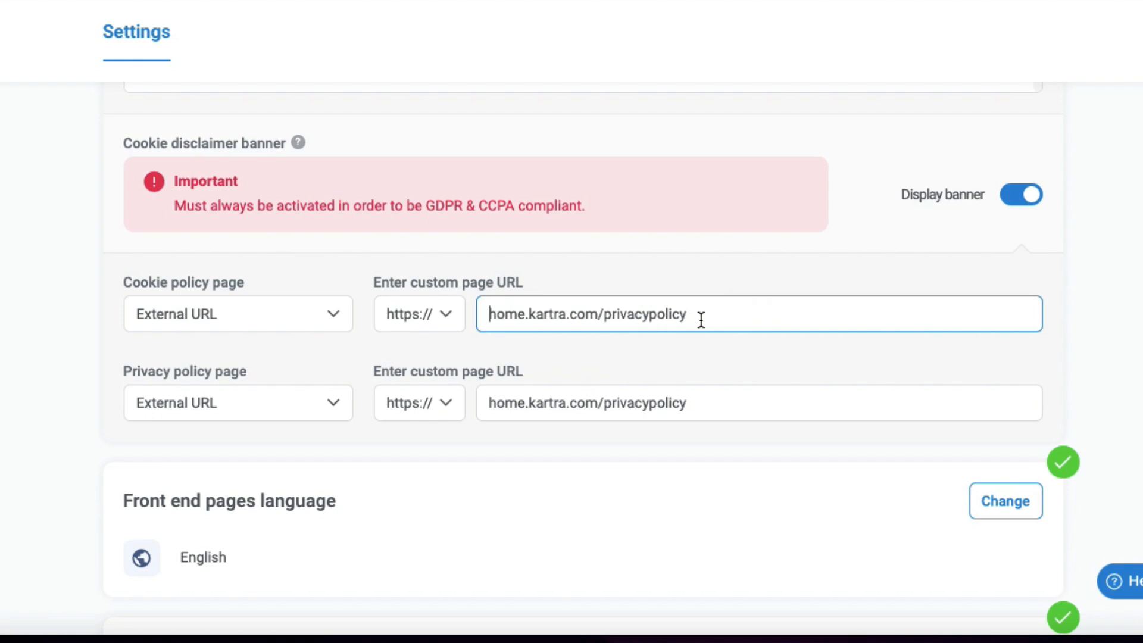
scroll(780, 307, "up", 12)
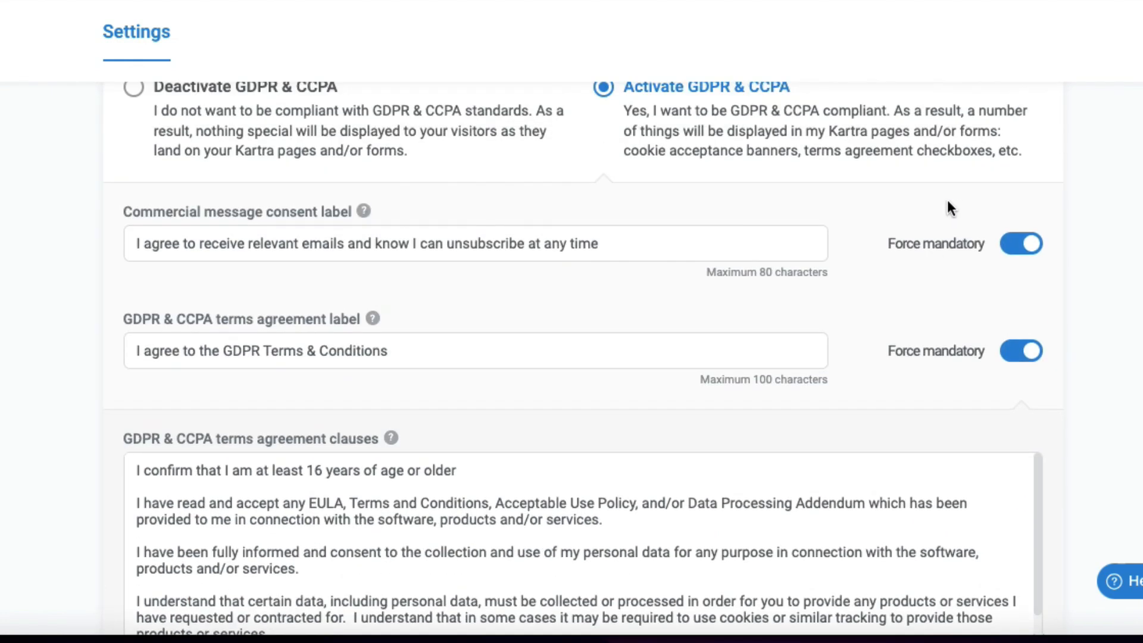
left_click(994, 200)
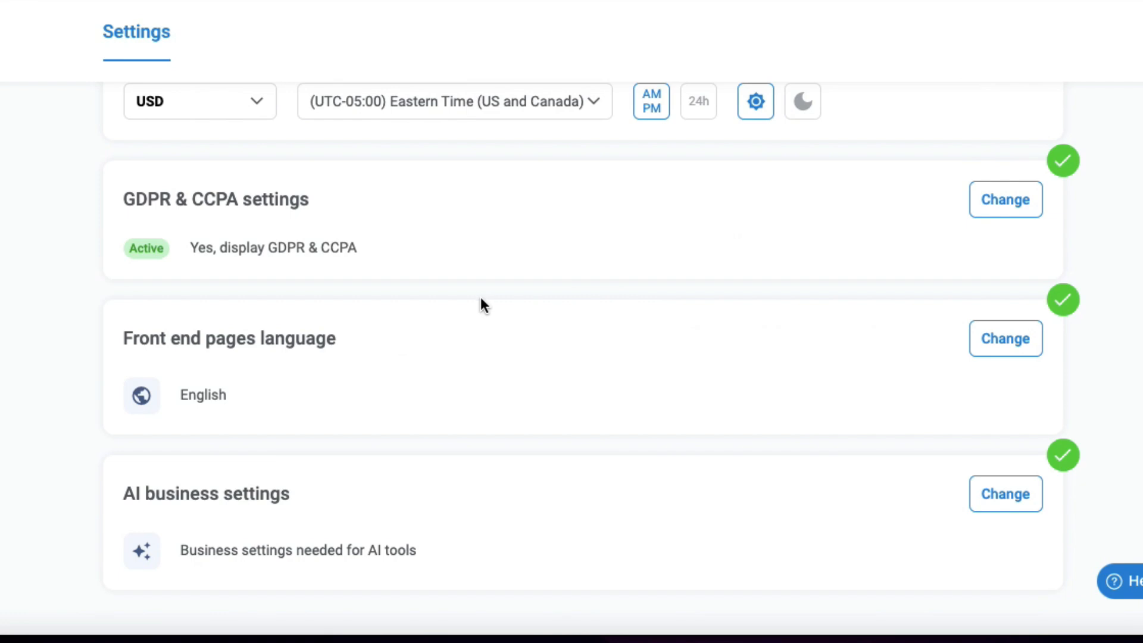
Step: Open the front end pages language options and save them with Fixed language set to English
scroll(480, 300, "down", 1)
left_click(991, 306)
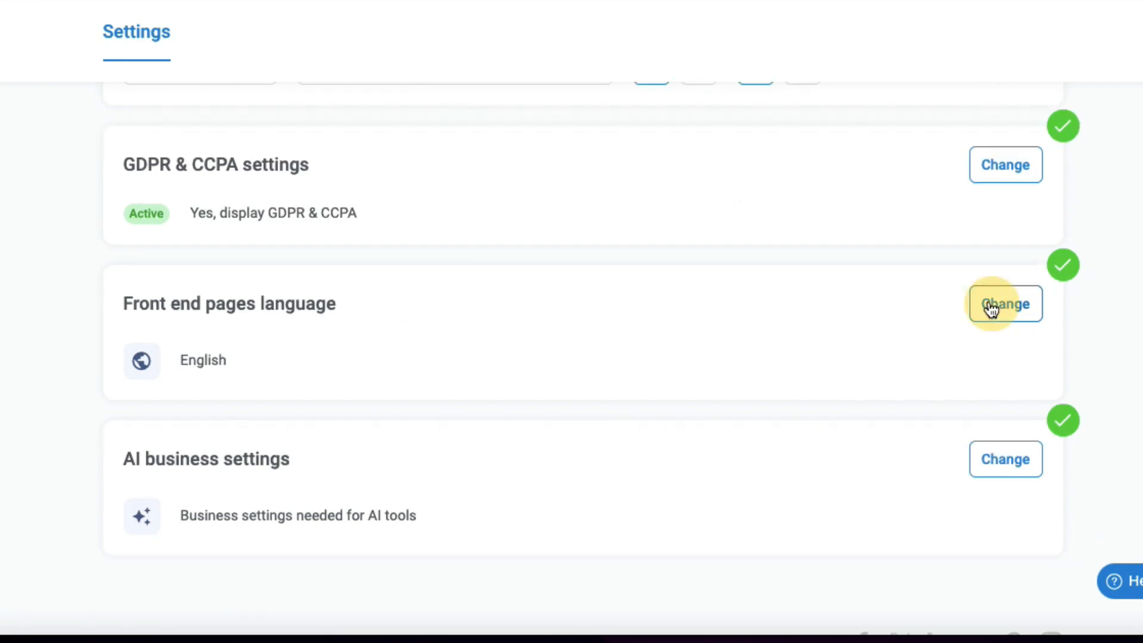
scroll(476, 314, "down", 4)
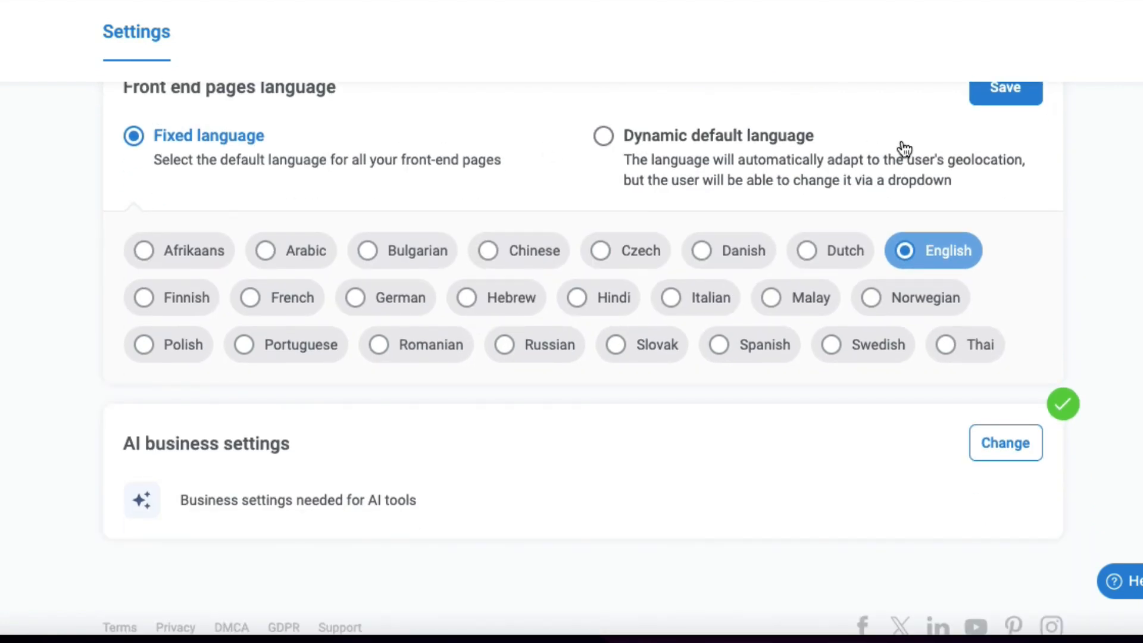
left_click(982, 101)
Step: Open the AI business settings and review the company, industry, products and audience descriptions
left_click(991, 407)
scroll(631, 302, "down", 5)
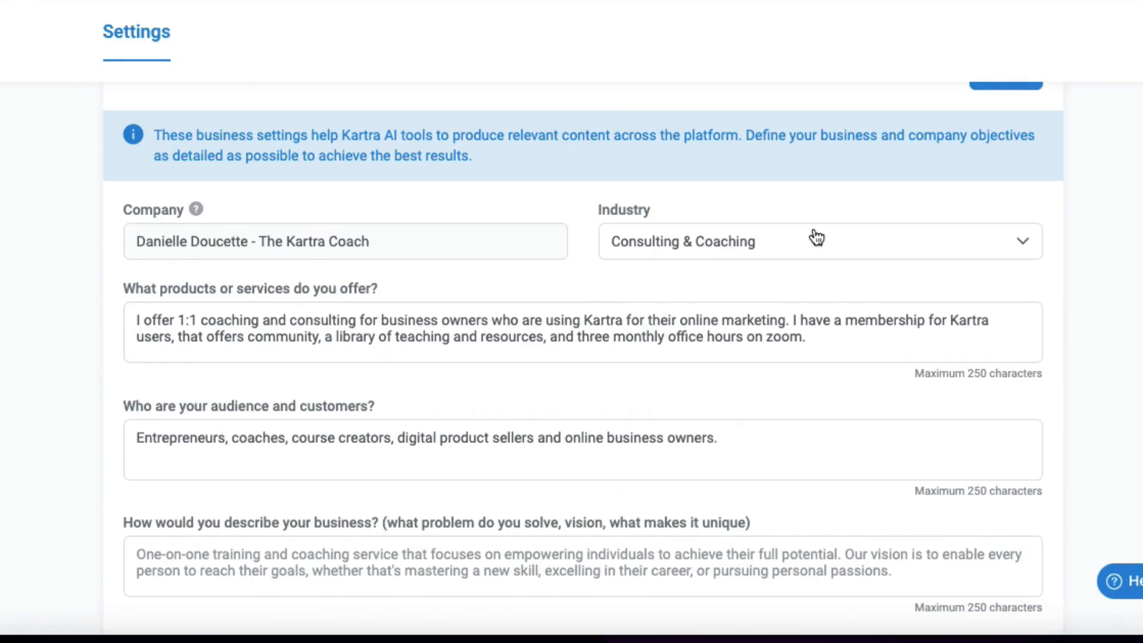
scroll(812, 236, "up", 1)
scroll(814, 233, "up", 1)
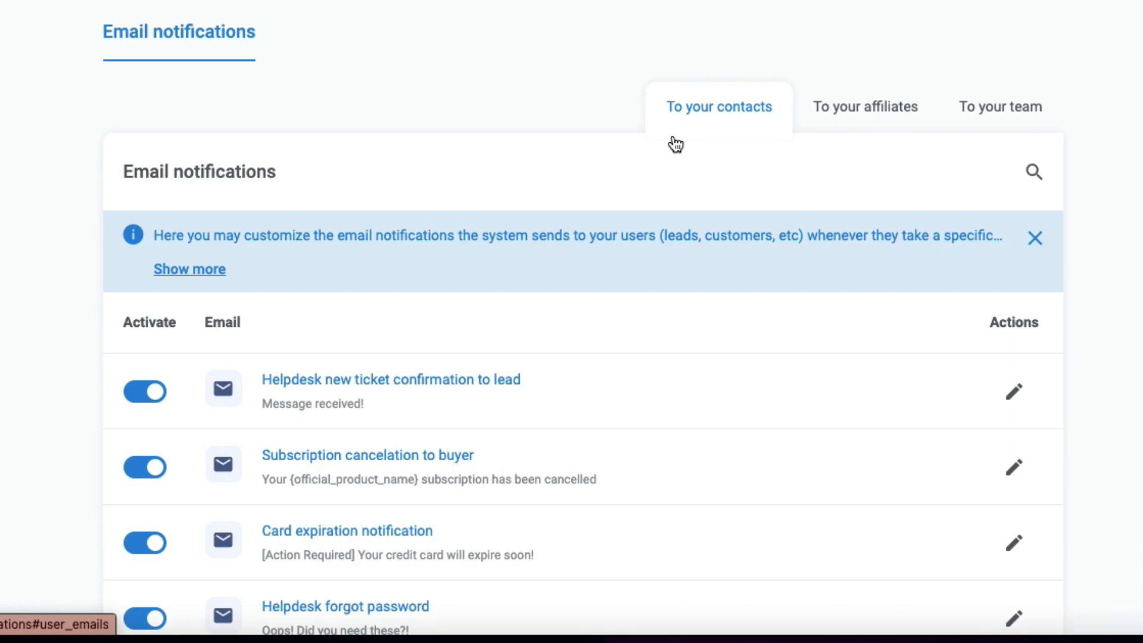
Step: Expand the contacts email notifications description and open the Helpdesk new ticket confirmation to lead email for editing
scroll(382, 226, "down", 1)
left_click(235, 253)
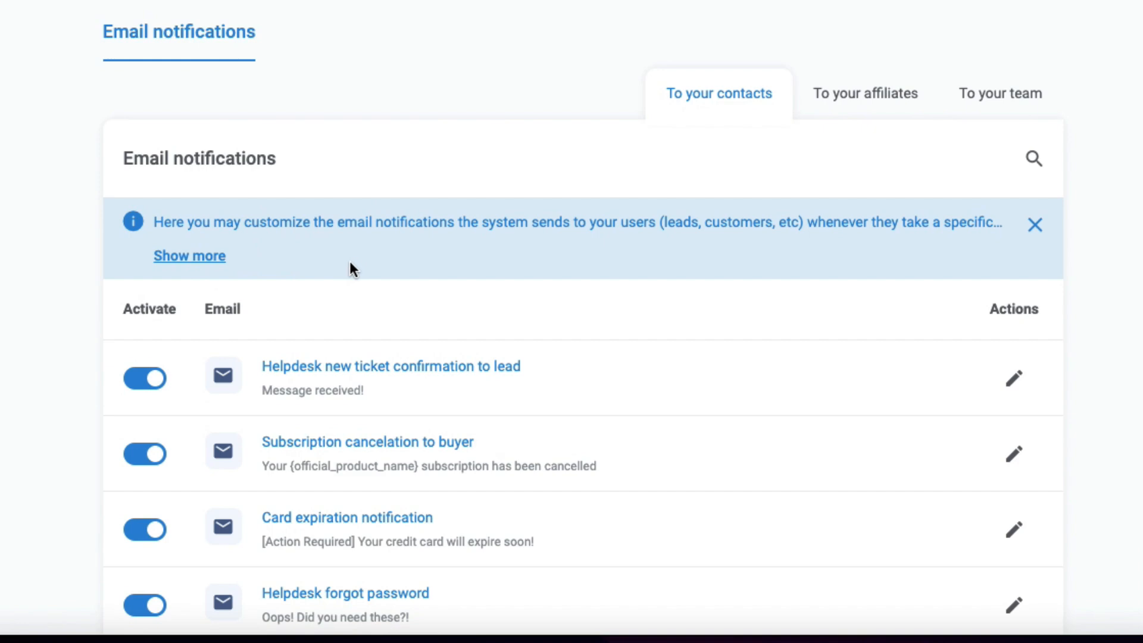
scroll(607, 246, "down", 5)
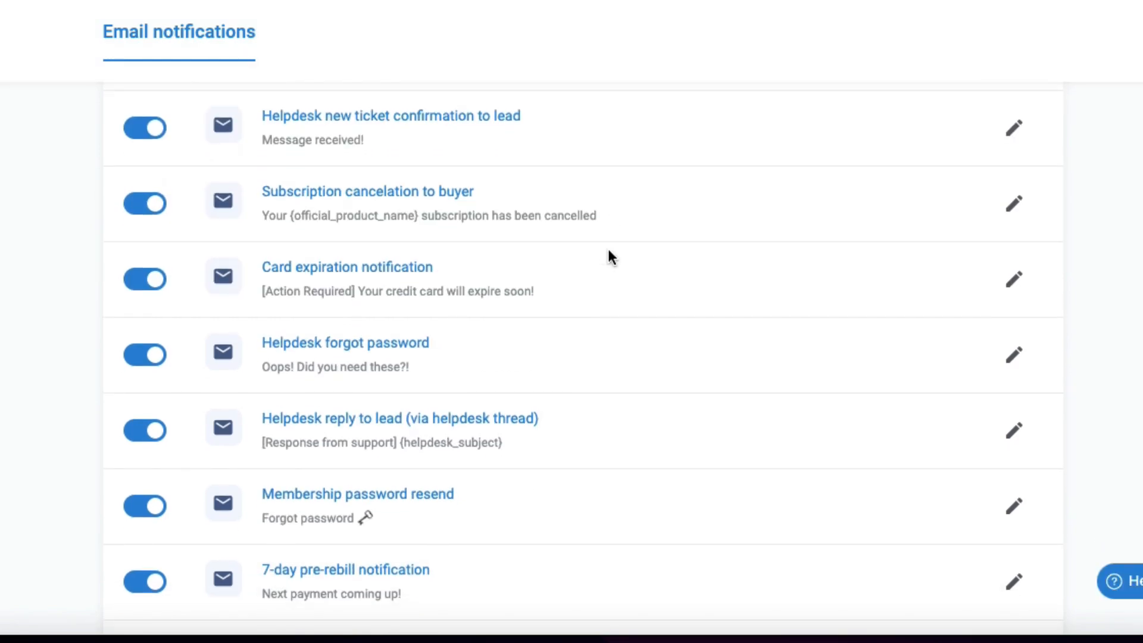
left_click(1015, 132)
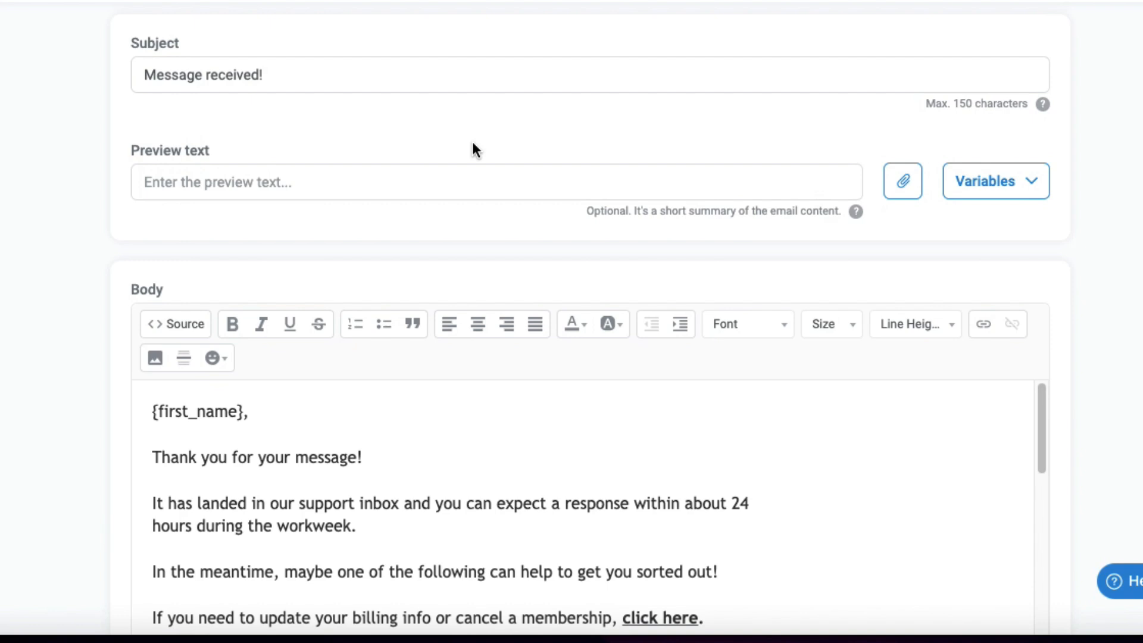
Step: Review the subject, preview text and body content of the helpdesk confirmation email
scroll(473, 142, "down", 1)
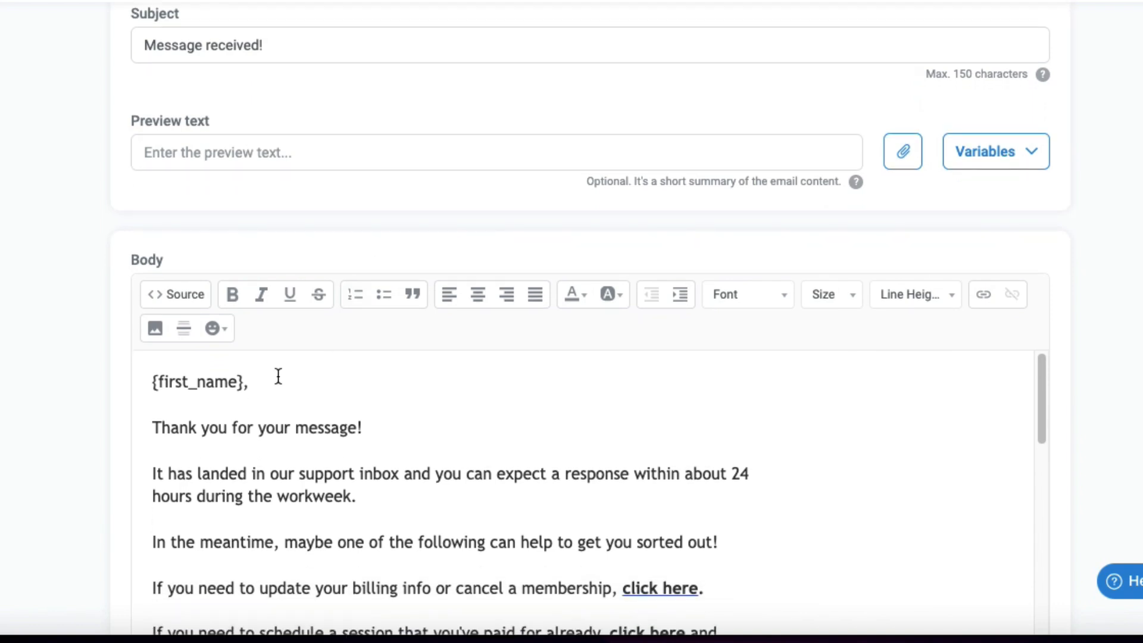
left_click_drag(141, 389, 363, 373)
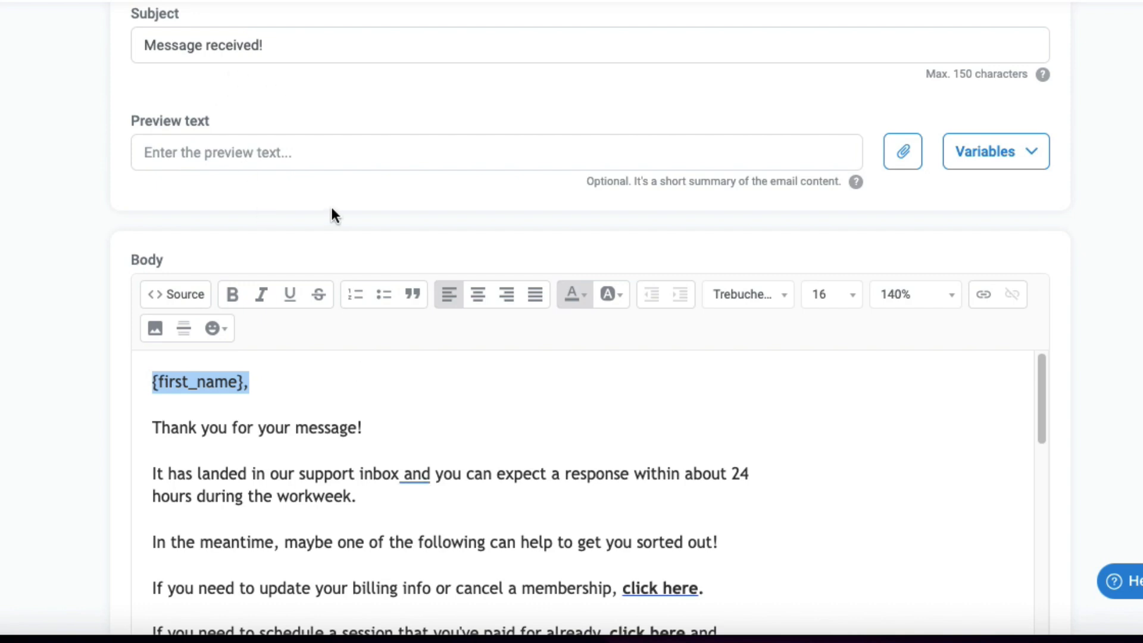
scroll(412, 359, "down", 5)
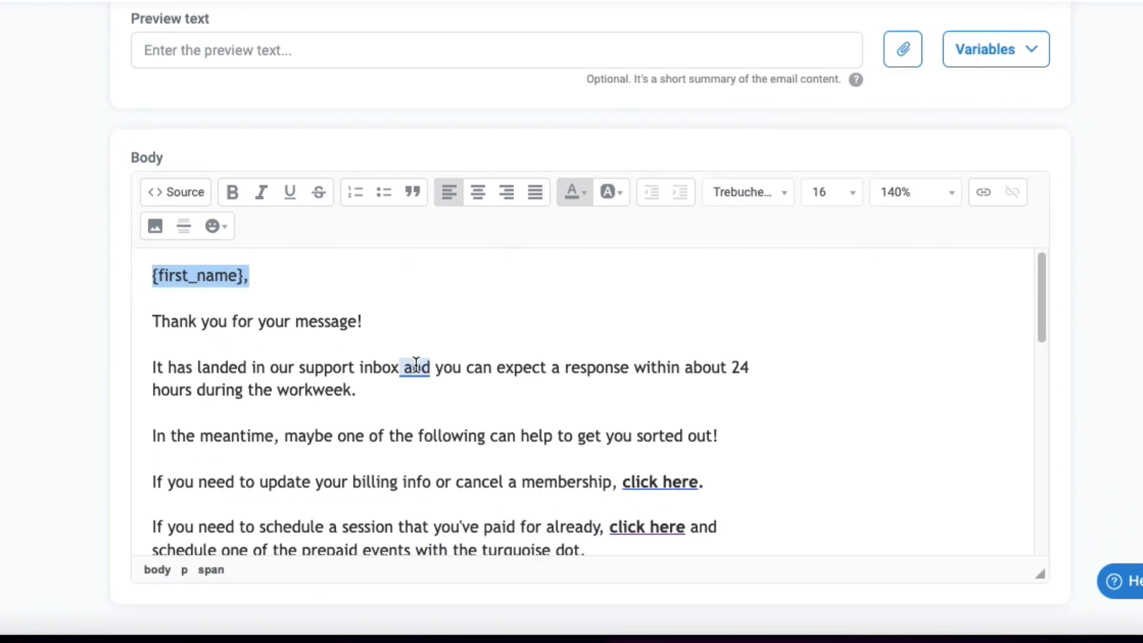
scroll(412, 359, "down", 3)
scroll(411, 357, "down", 2)
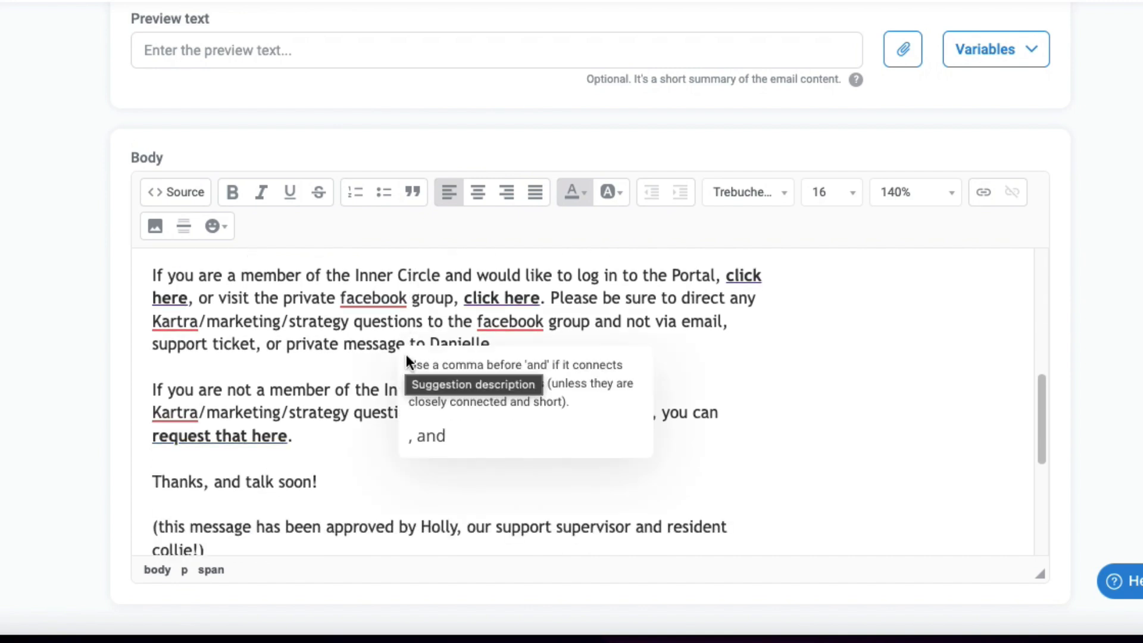
scroll(399, 356, "down", 5)
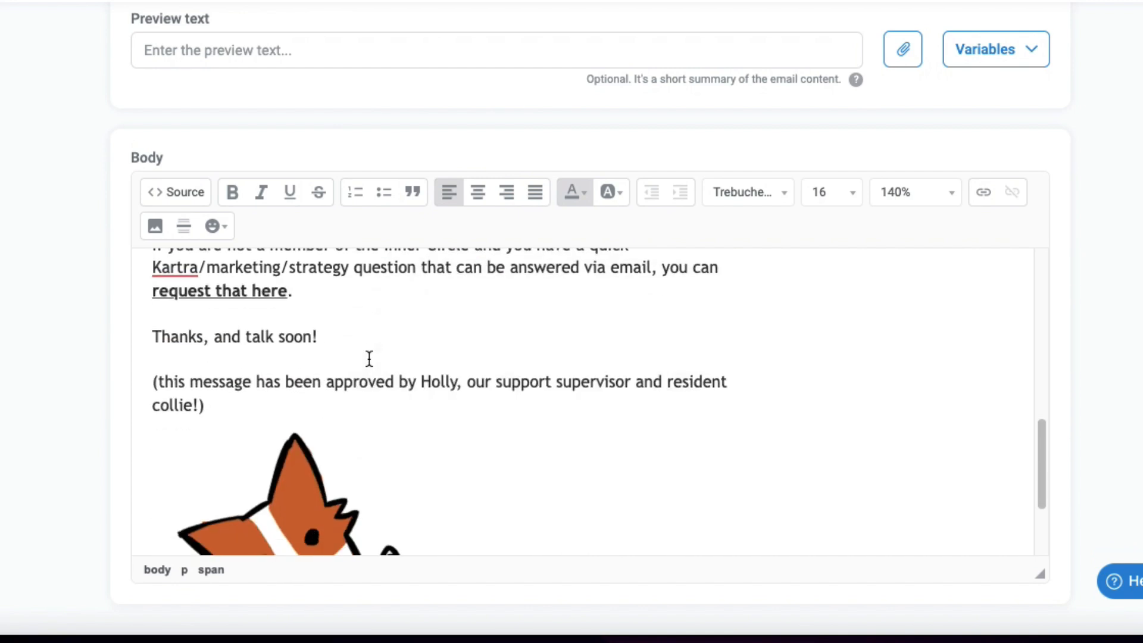
scroll(373, 357, "down", 2)
scroll(500, 388, "down", 1)
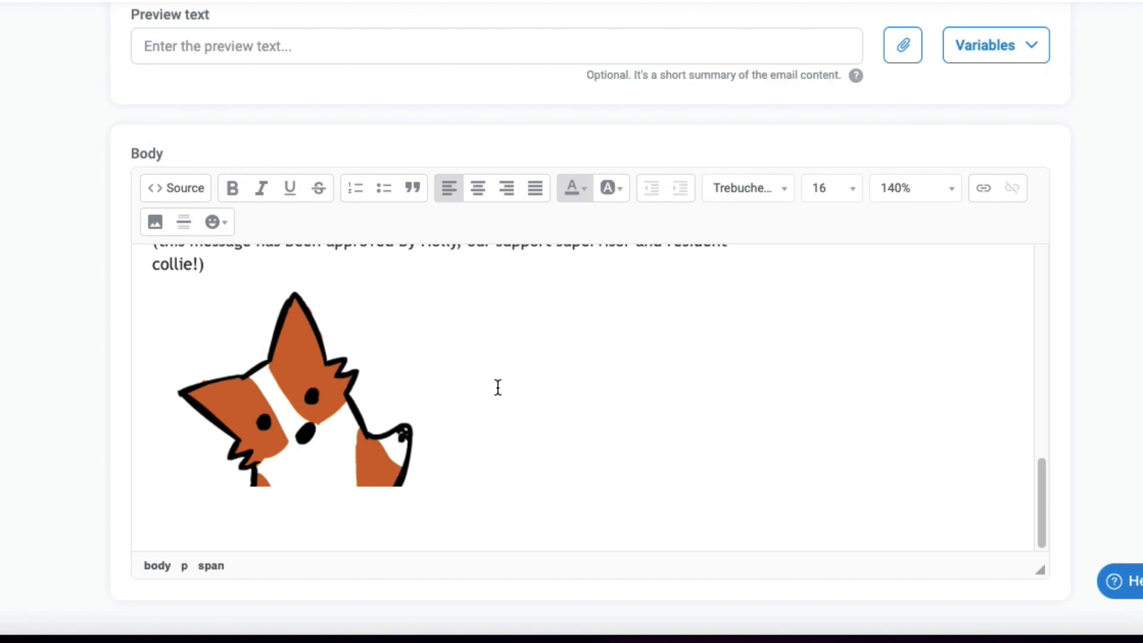
scroll(497, 388, "up", 3)
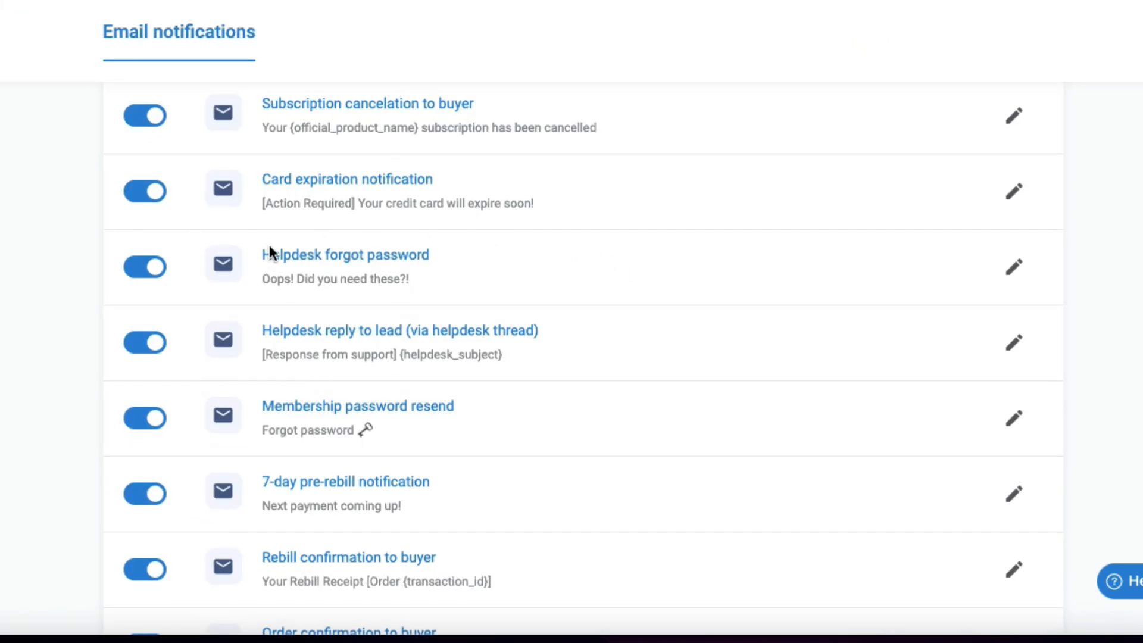
Step: Browse the full list of email notifications sent to contacts and their activation toggles
scroll(408, 283, "down", 1)
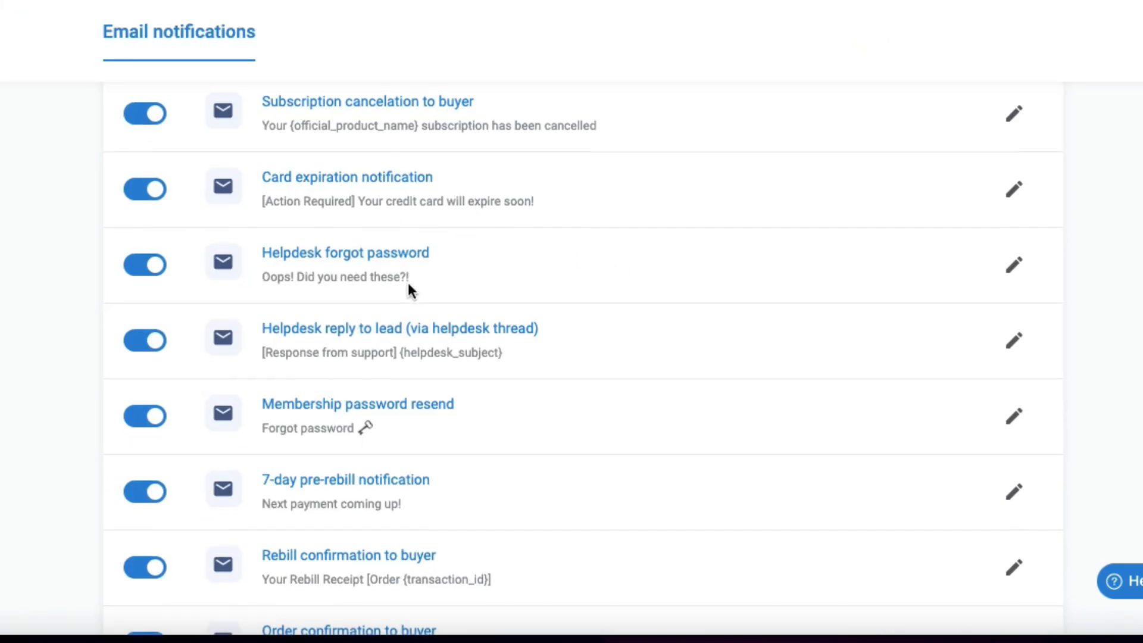
scroll(408, 282, "down", 1)
scroll(403, 301, "down", 3)
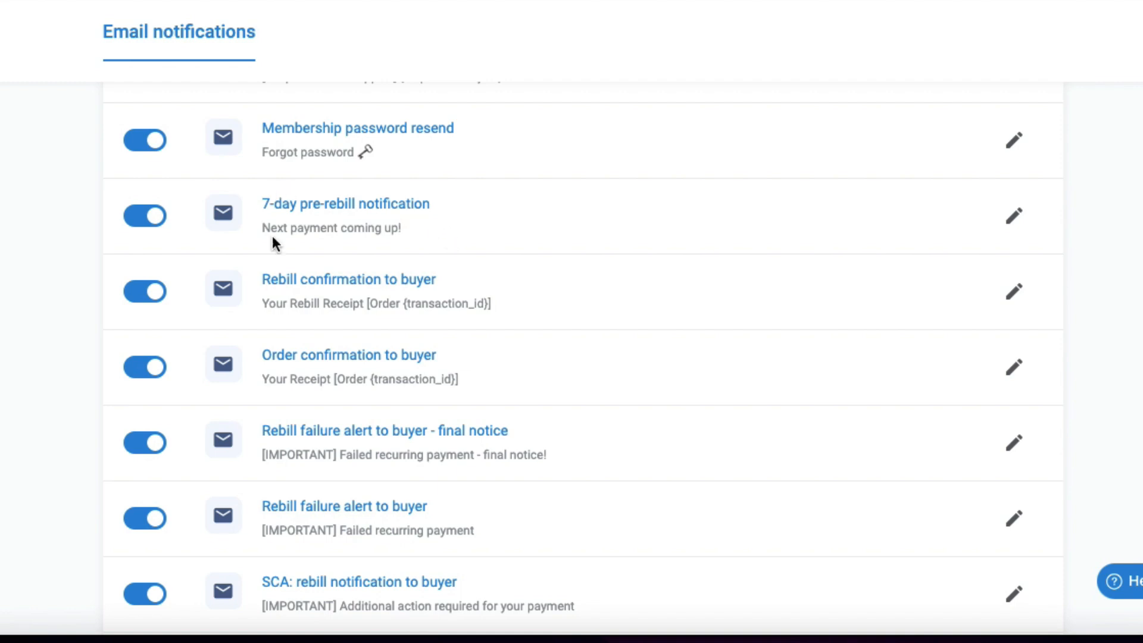
scroll(505, 226, "down", 5)
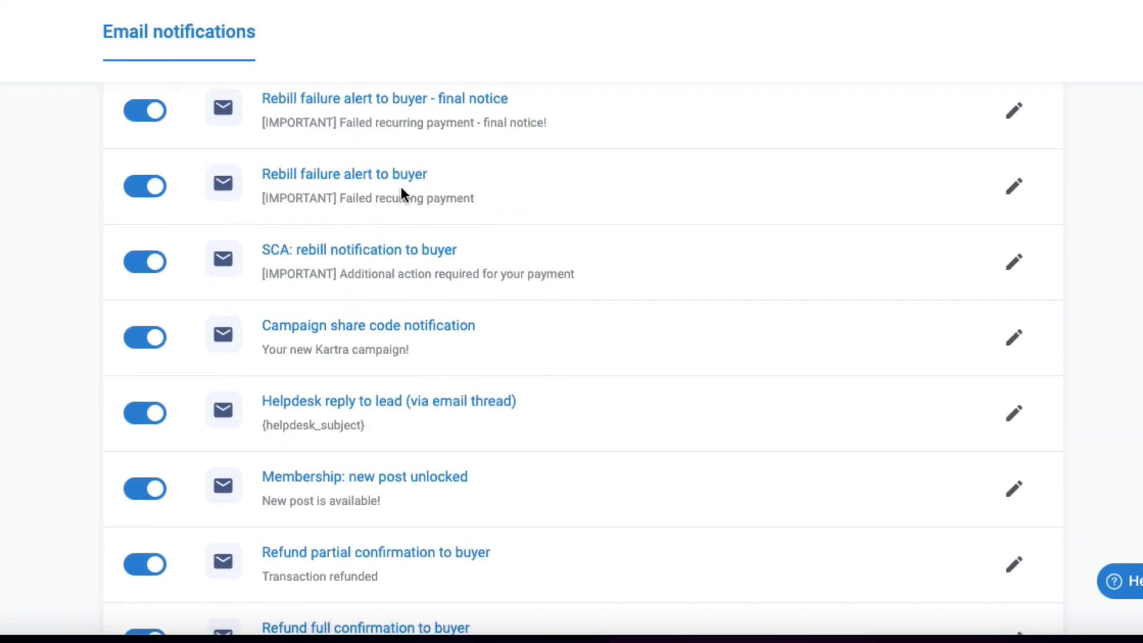
scroll(413, 190, "down", 12)
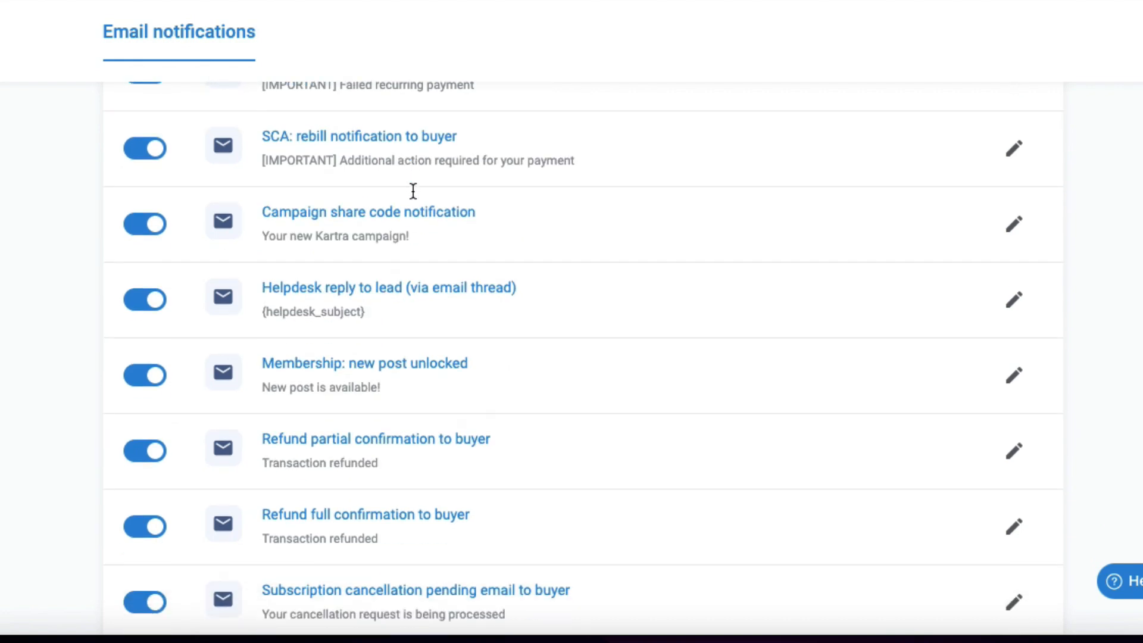
scroll(488, 226, "down", 10)
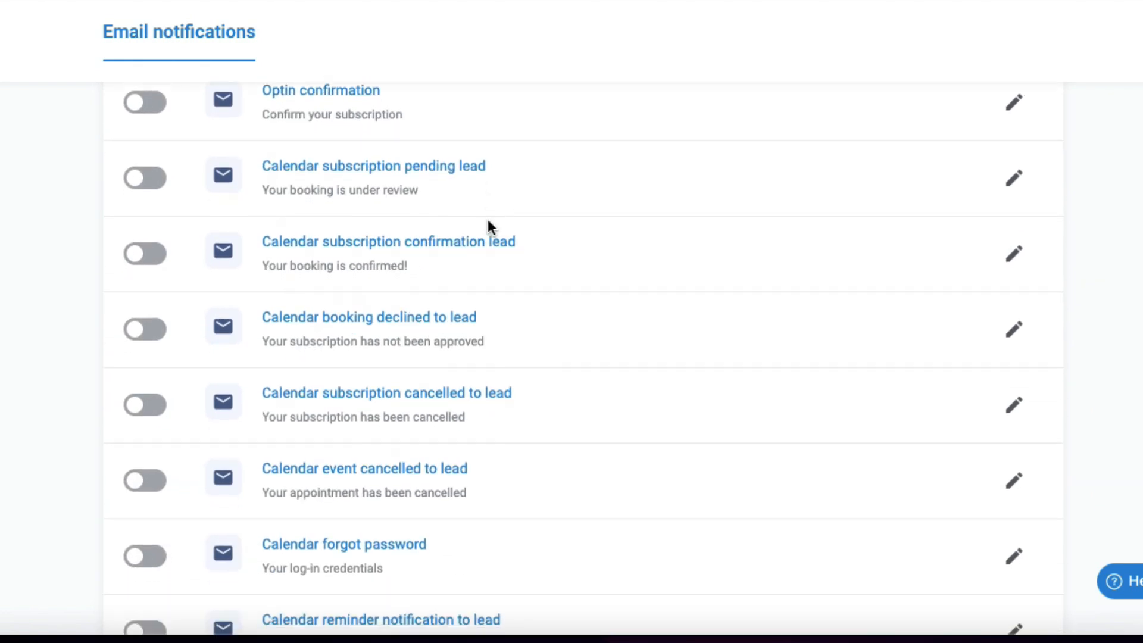
scroll(488, 227, "down", 4)
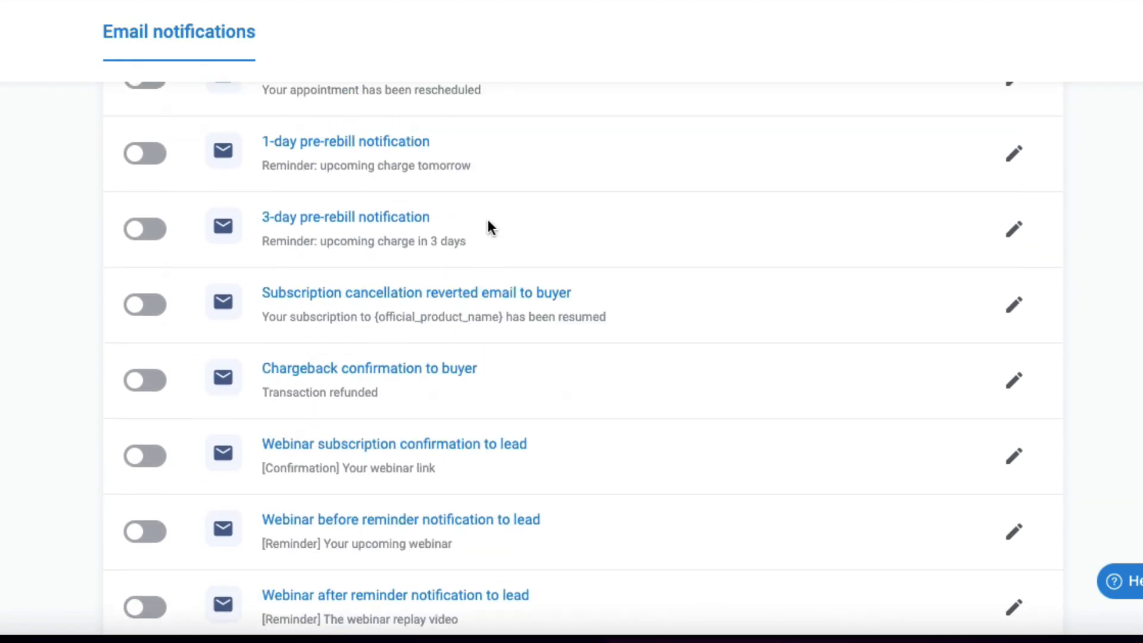
scroll(487, 220, "down", 6)
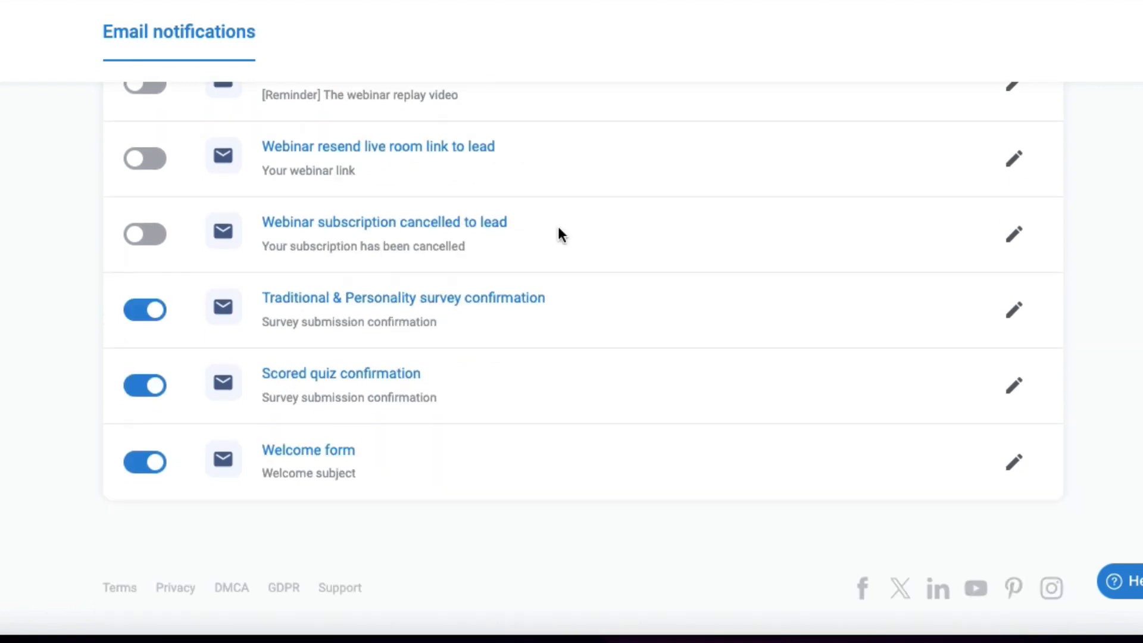
scroll(657, 235, "up", 18)
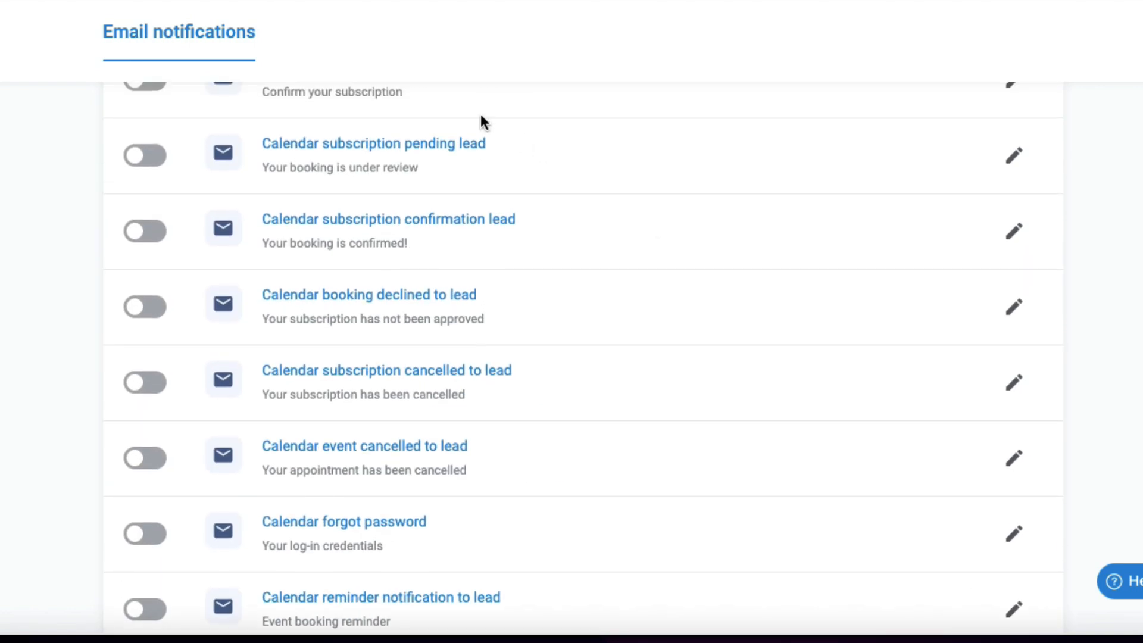
scroll(613, 256, "up", 2)
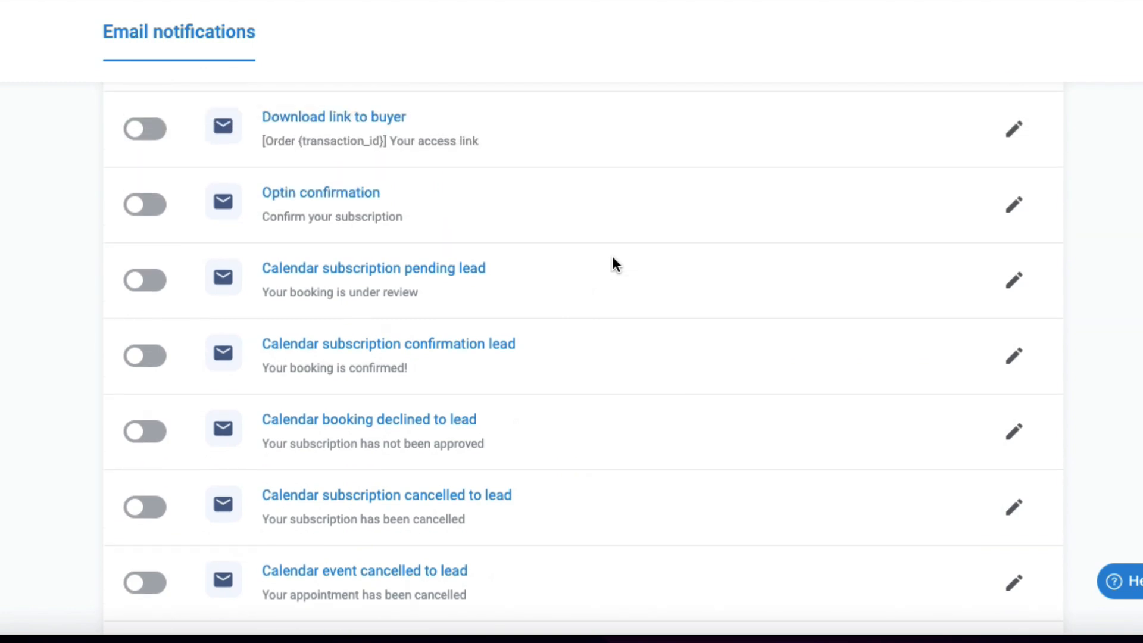
scroll(612, 256, "down", 3)
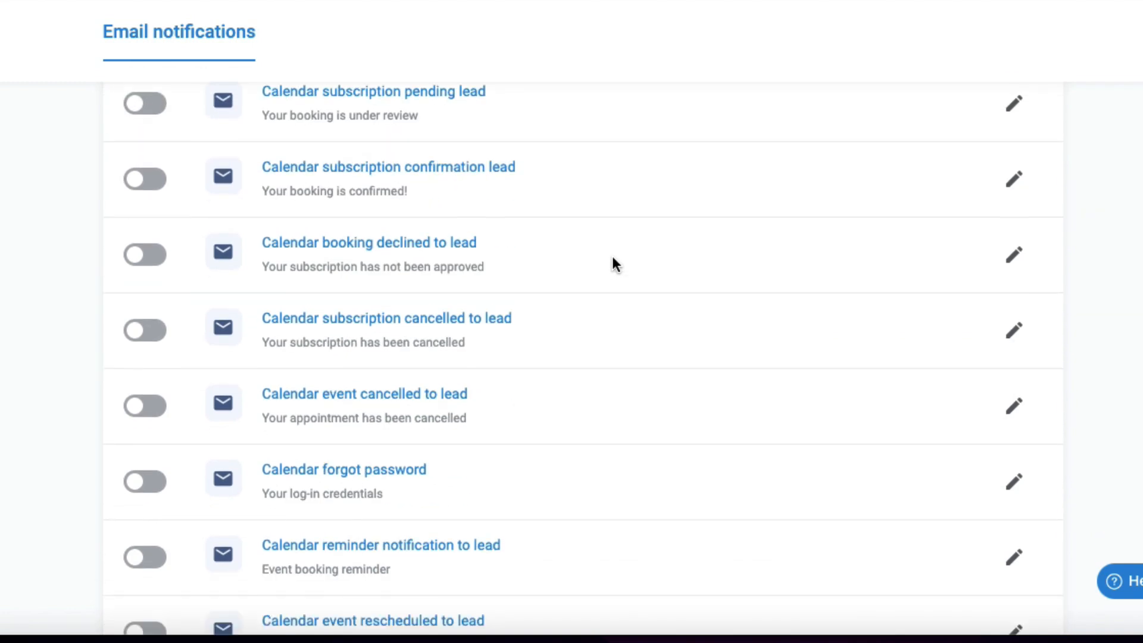
scroll(609, 259, "down", 1)
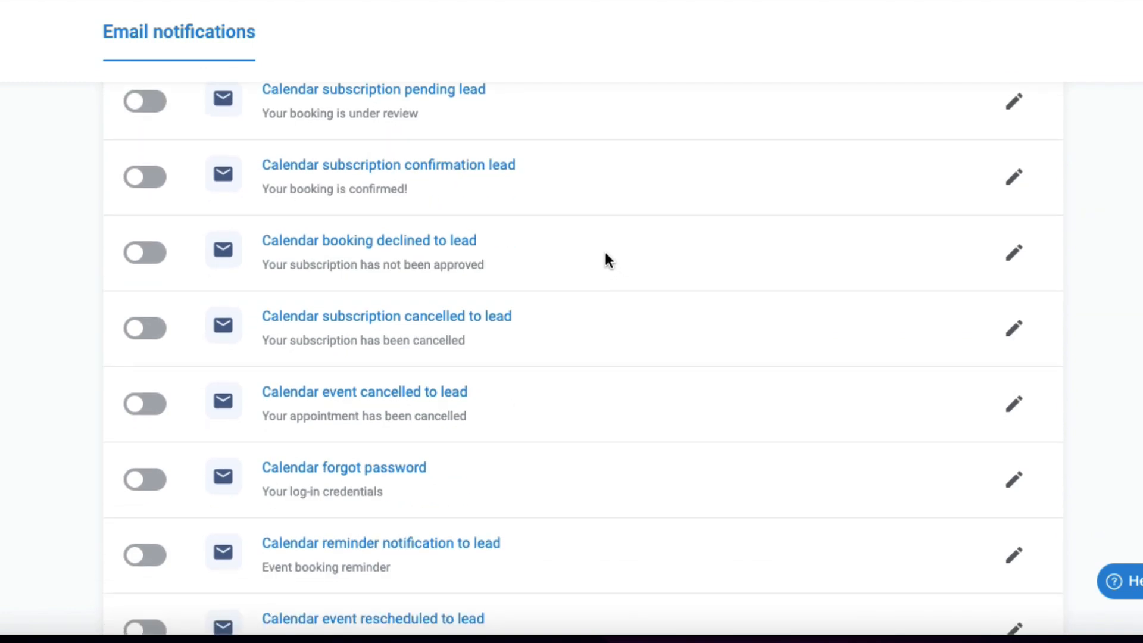
scroll(603, 256, "down", 5)
scroll(652, 372, "down", 5)
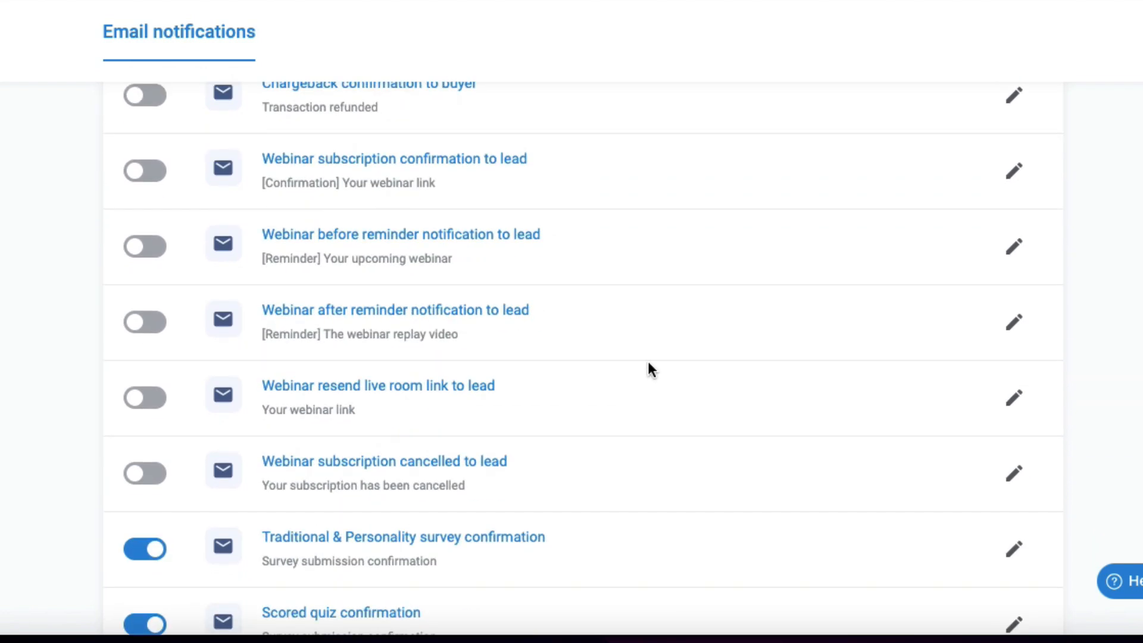
scroll(642, 291, "up", 15)
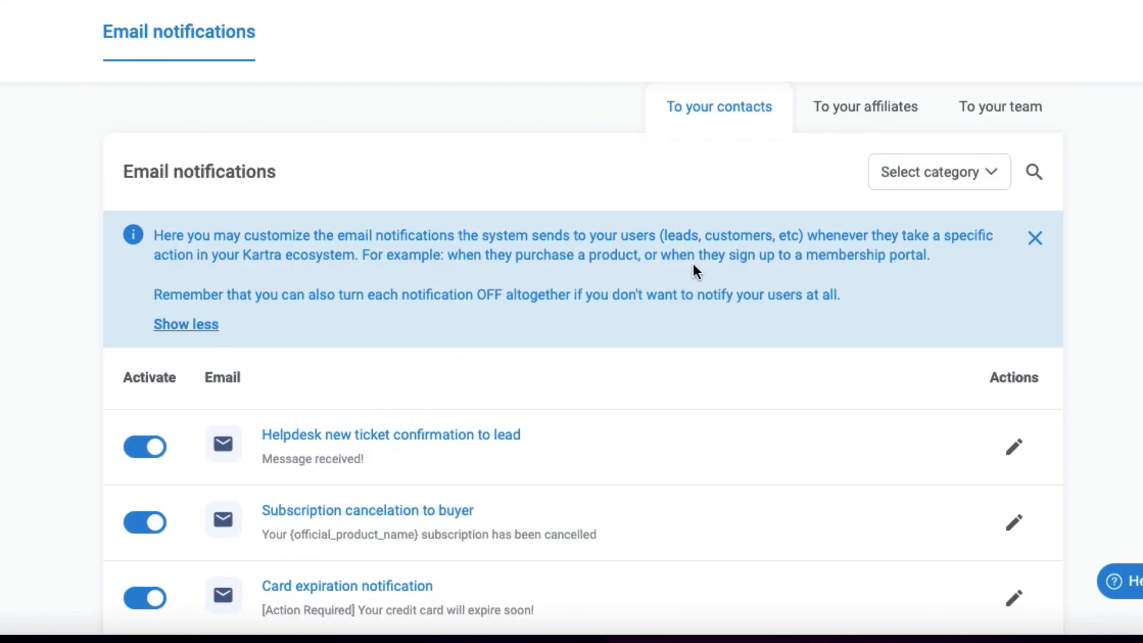
Step: Switch to the email notifications sent to affiliates and browse that list
left_click(851, 116)
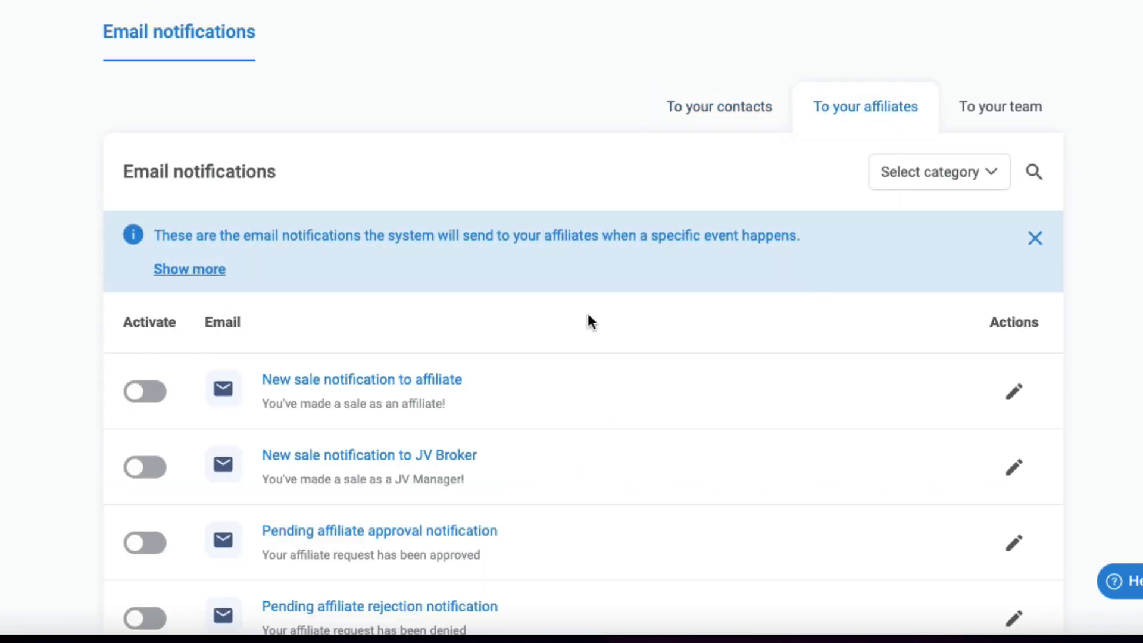
scroll(588, 313, "down", 3)
scroll(587, 319, "down", 2)
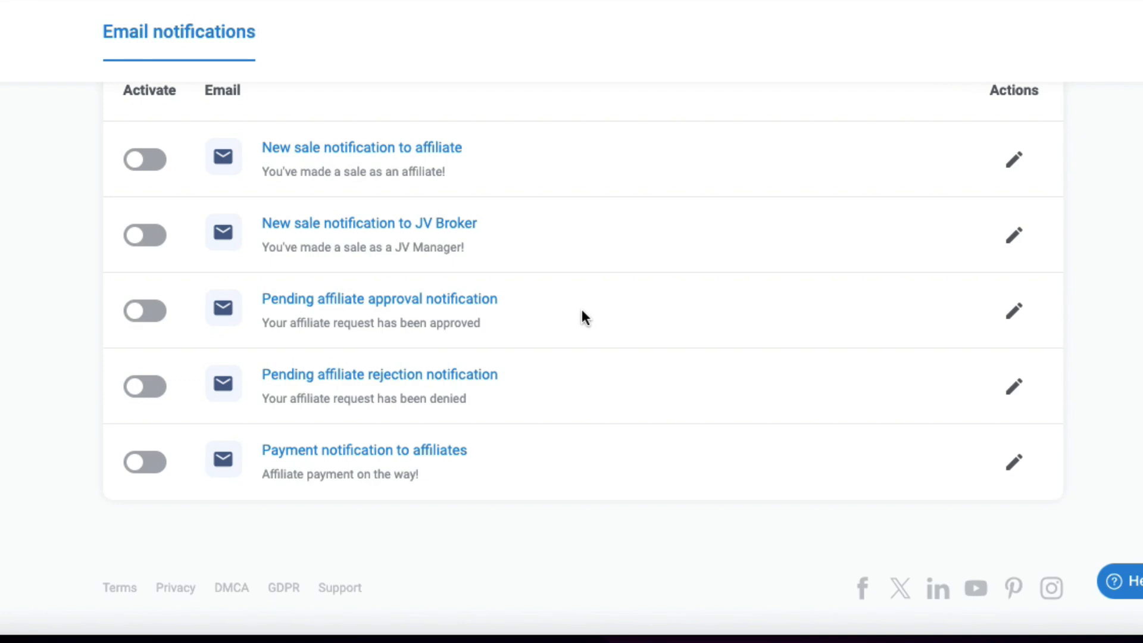
scroll(582, 315, "up", 4)
Step: Switch to the email notifications sent to the team and browse their rules and toggles
left_click(991, 119)
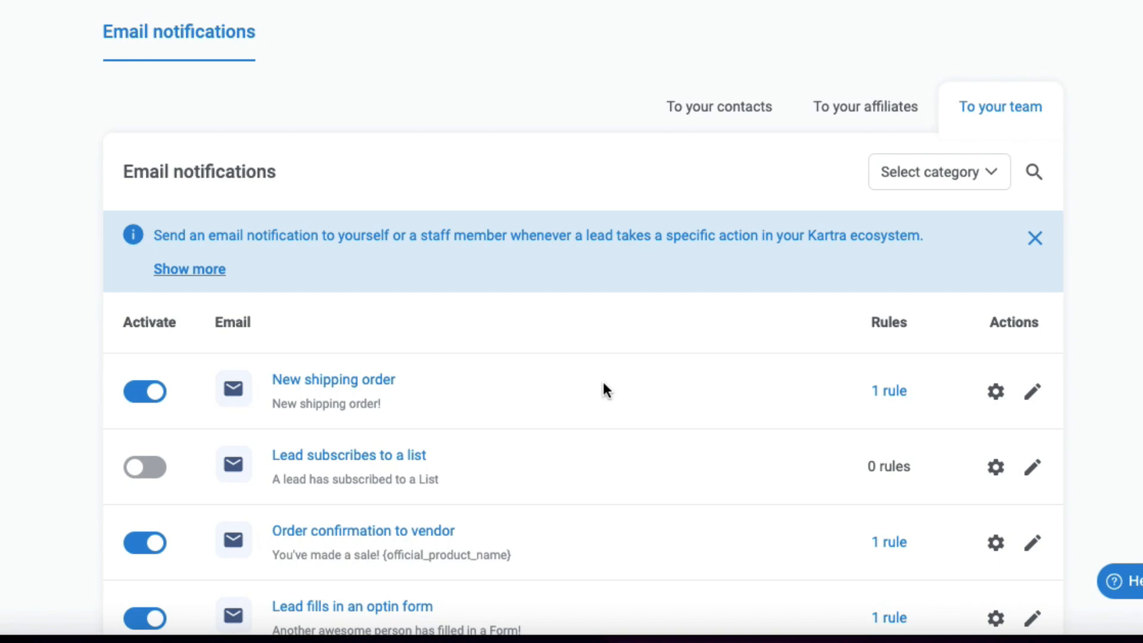
scroll(603, 383, "down", 6)
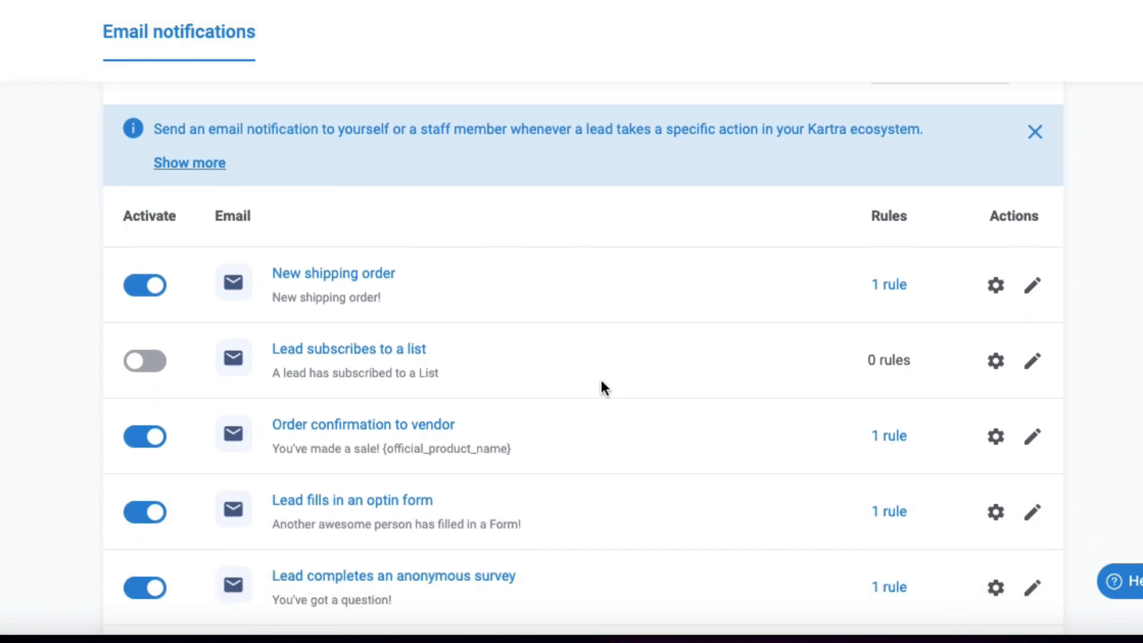
scroll(601, 381, "down", 1)
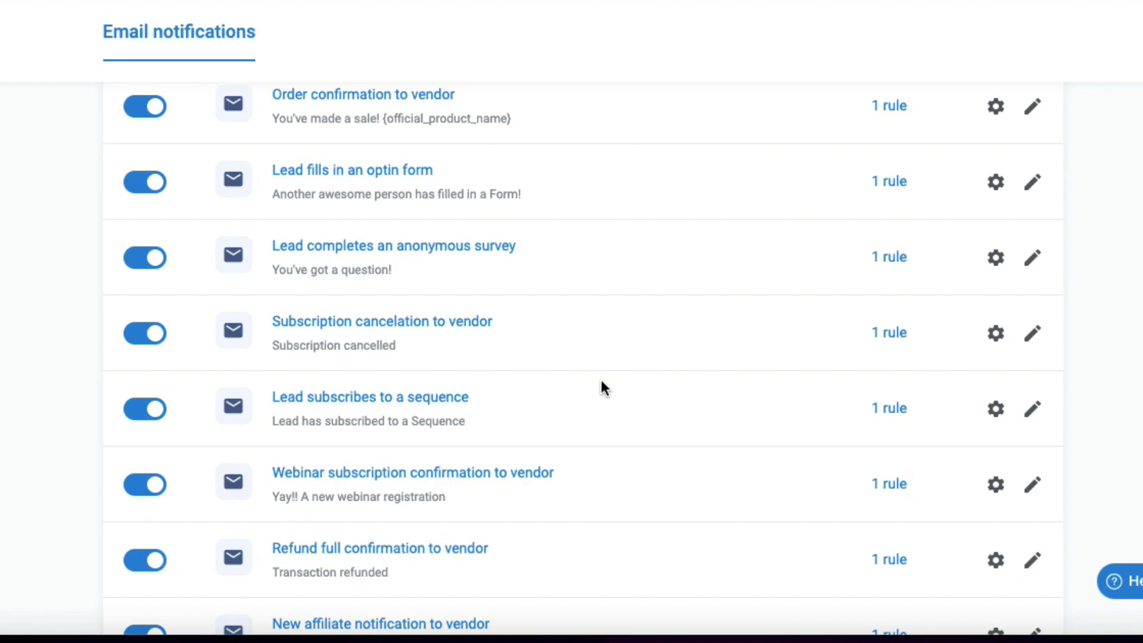
scroll(602, 384, "down", 4)
scroll(601, 384, "down", 13)
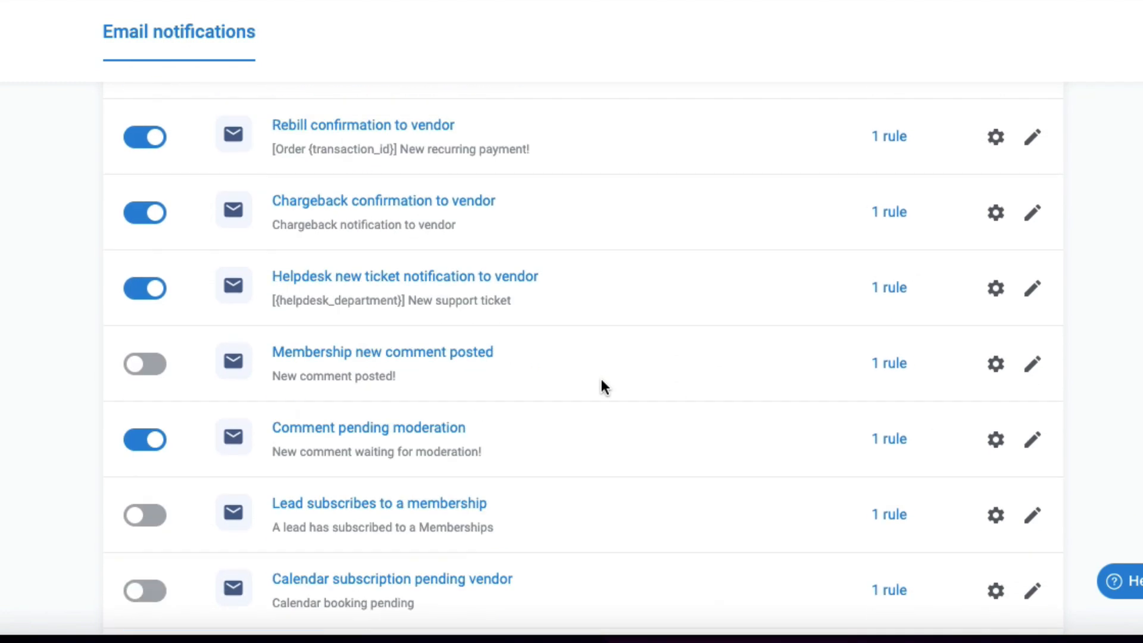
scroll(601, 384, "down", 3)
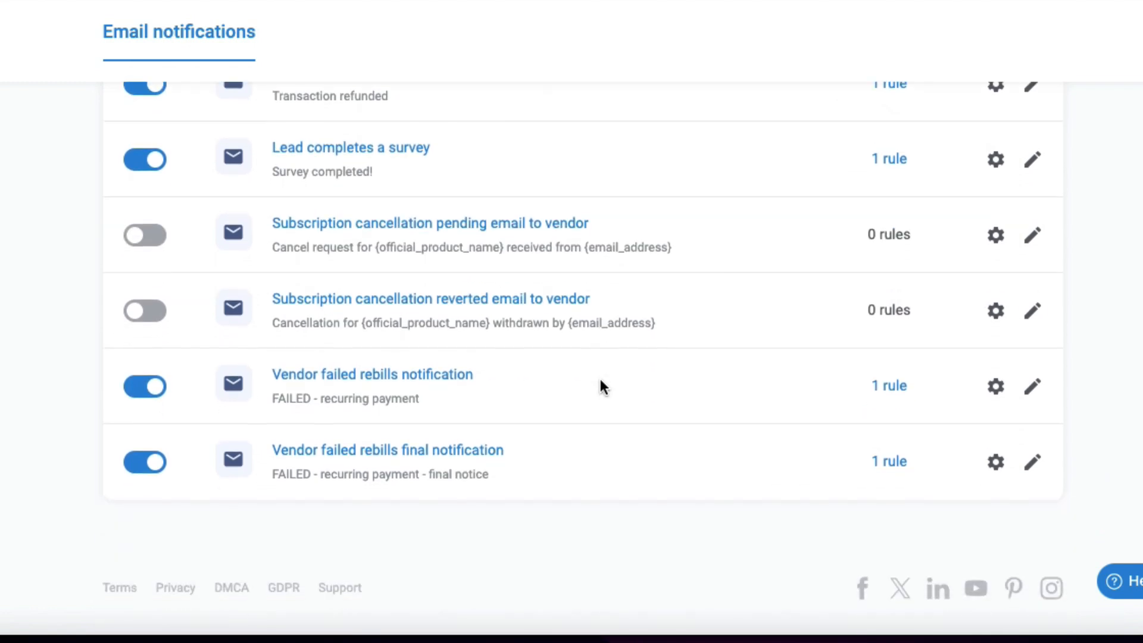
scroll(602, 384, "up", 15)
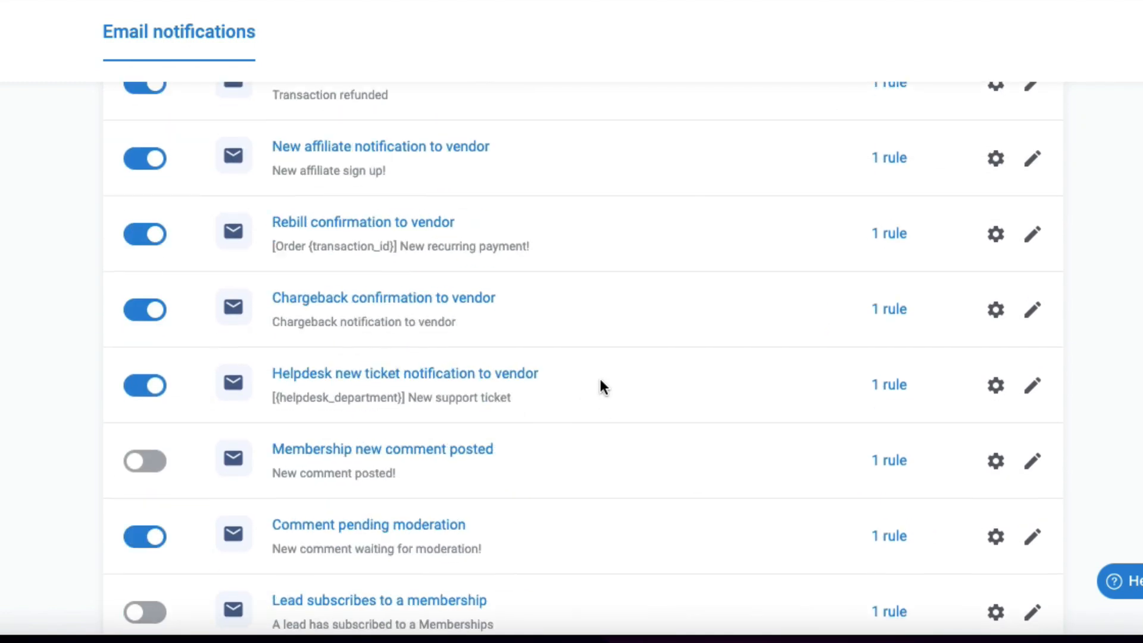
Step: Highlight the Lead fills in an optin form notification in the team email list
scroll(600, 381, "up", 5)
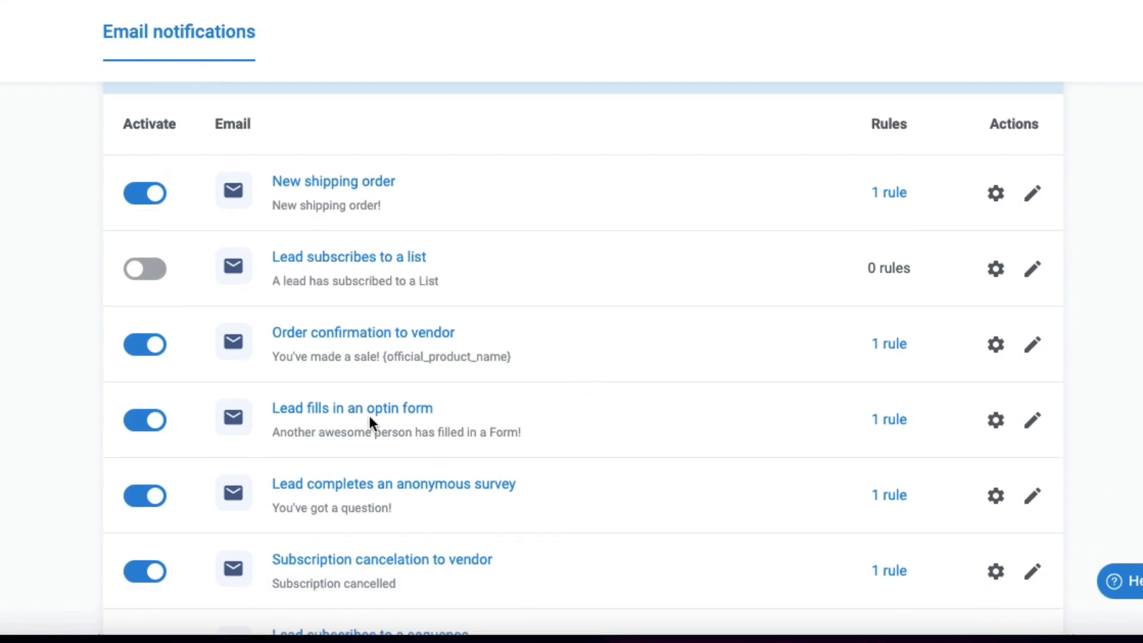
left_click_drag(272, 420, 513, 421)
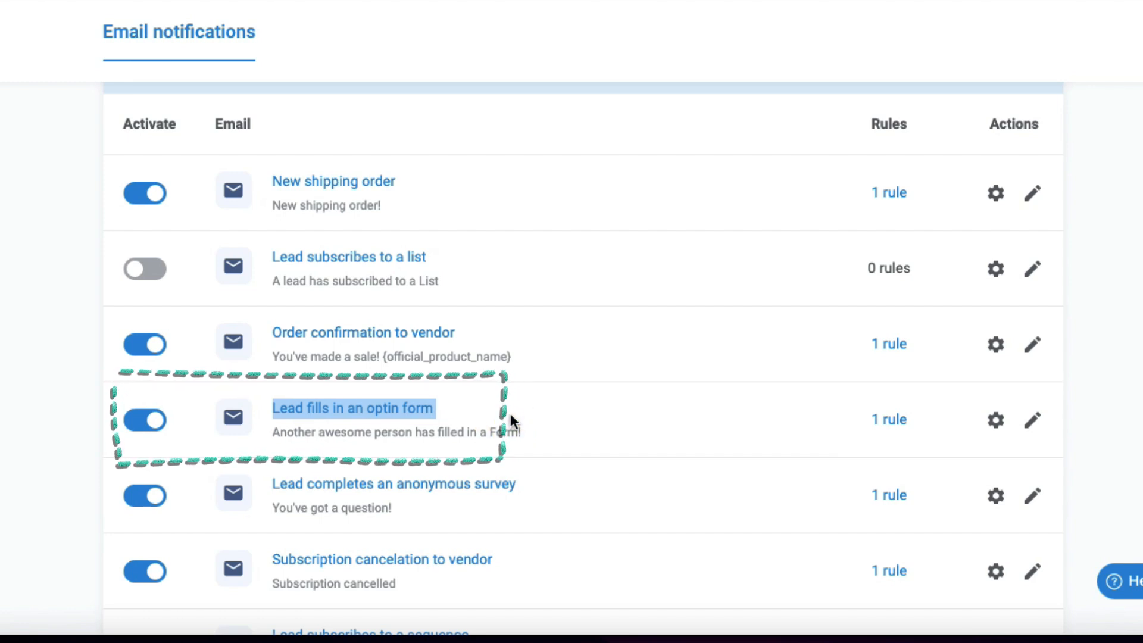
scroll(509, 415, "down", 1)
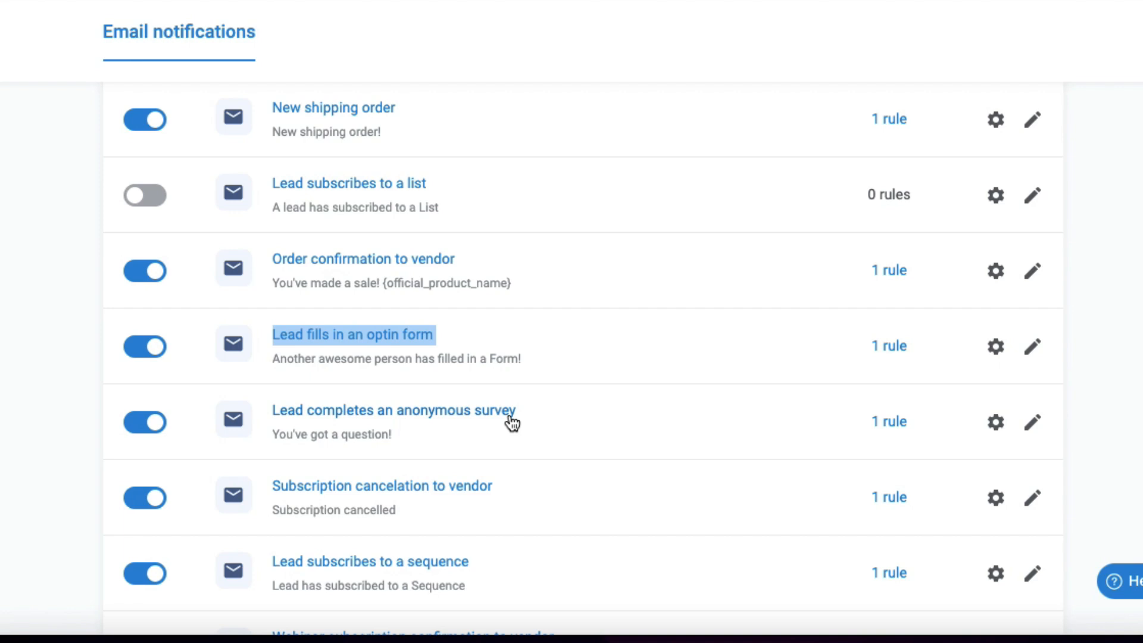
left_click(499, 331)
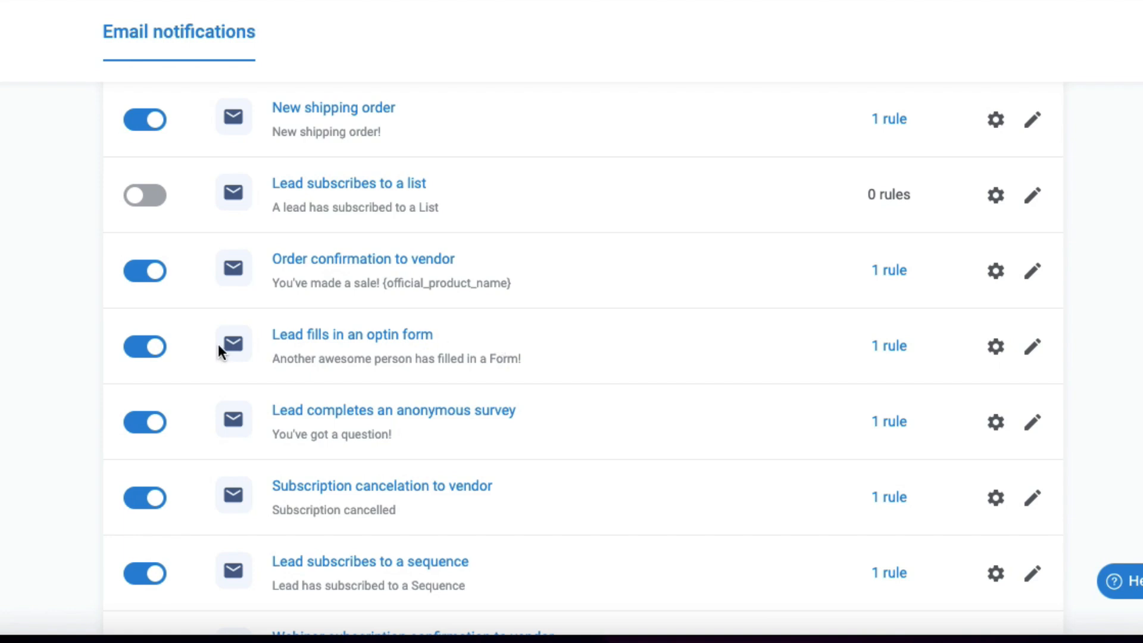
Step: Open the Lead fills in an optin form notification and review its body content and variables
left_click(1033, 354)
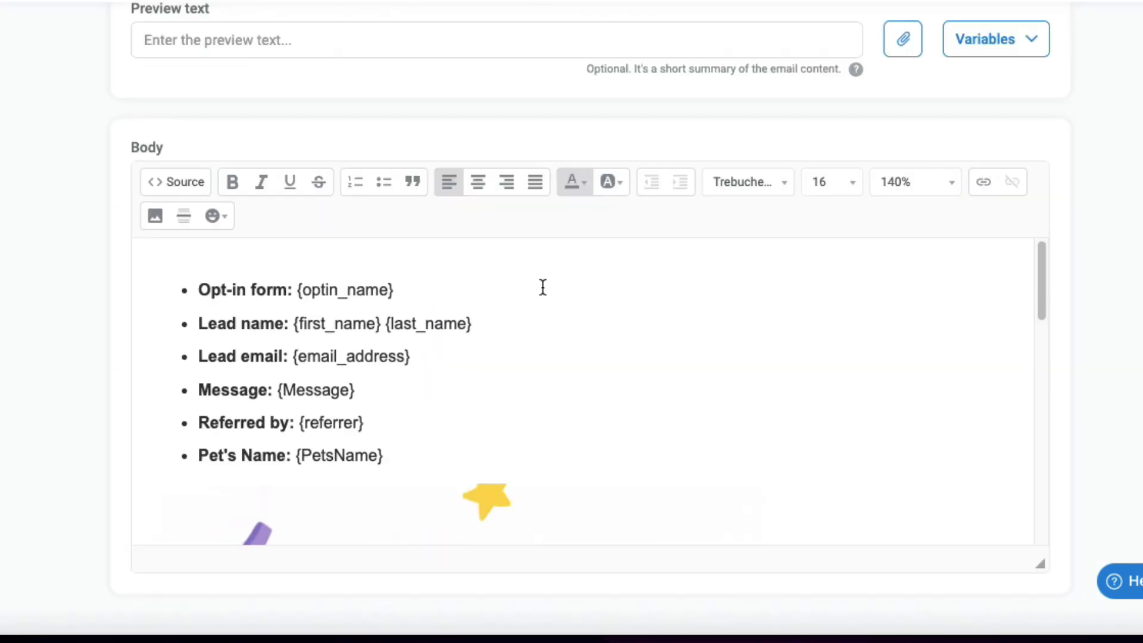
scroll(541, 287, "down", 6)
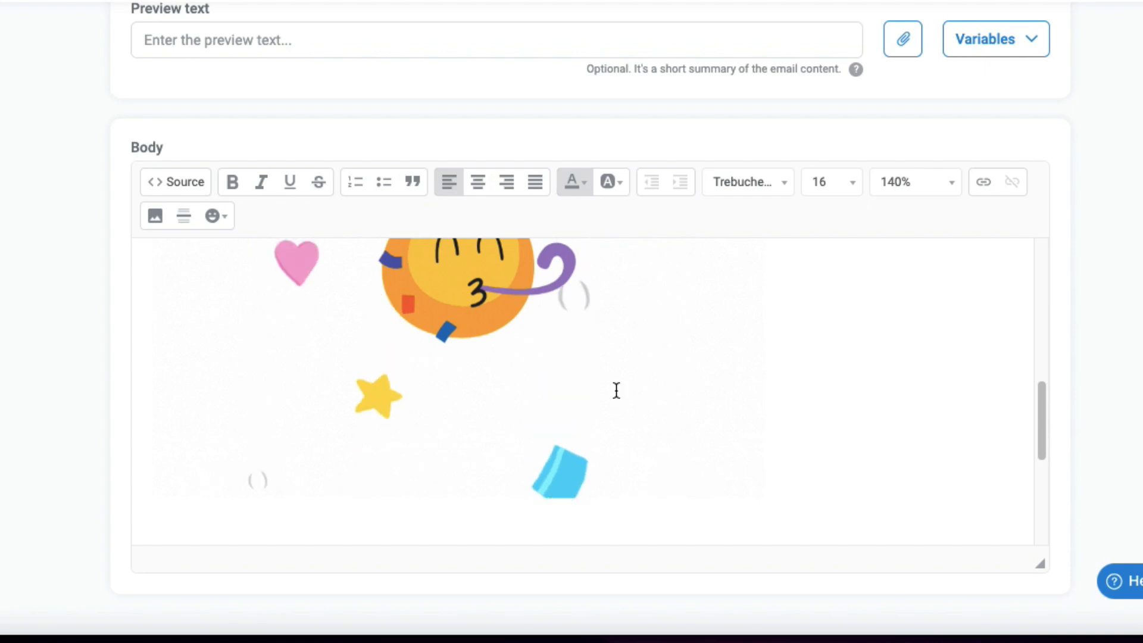
scroll(617, 391, "up", 5)
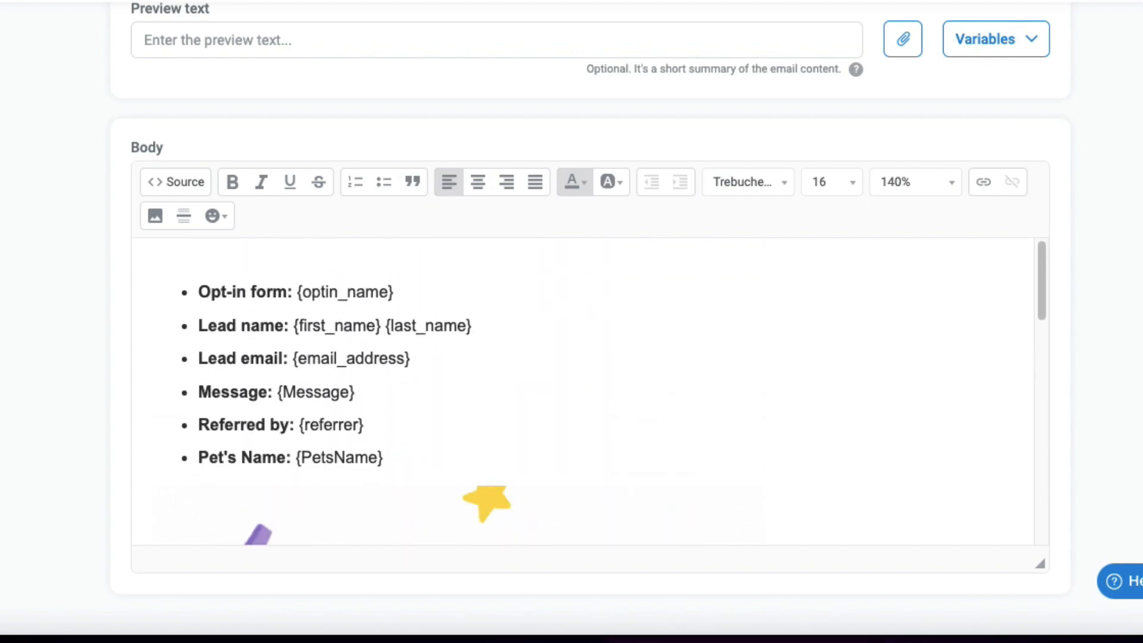
Step: Go to the Integrations settings and browse the connected integrations
left_click(1084, 82)
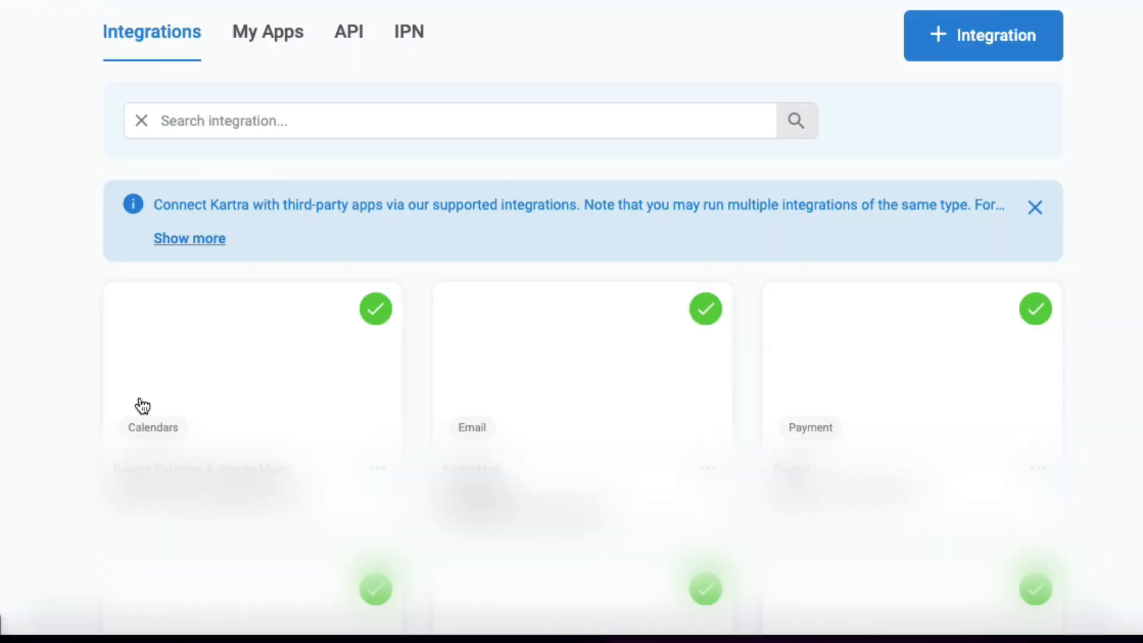
scroll(537, 342, "down", 2)
scroll(537, 342, "up", 1)
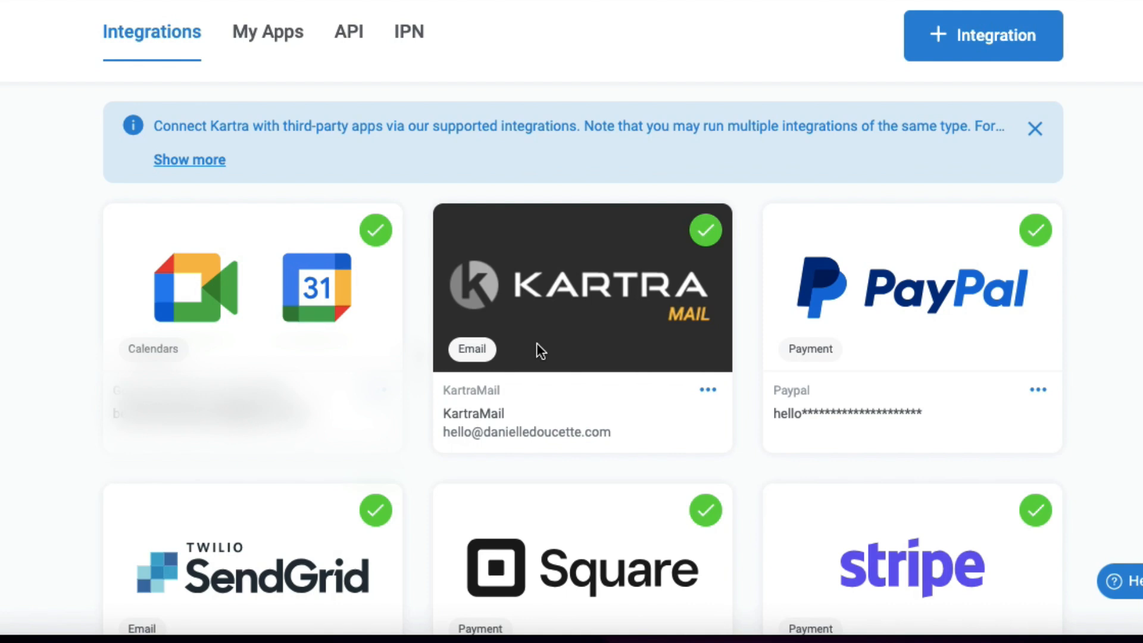
scroll(537, 342, "up", 1)
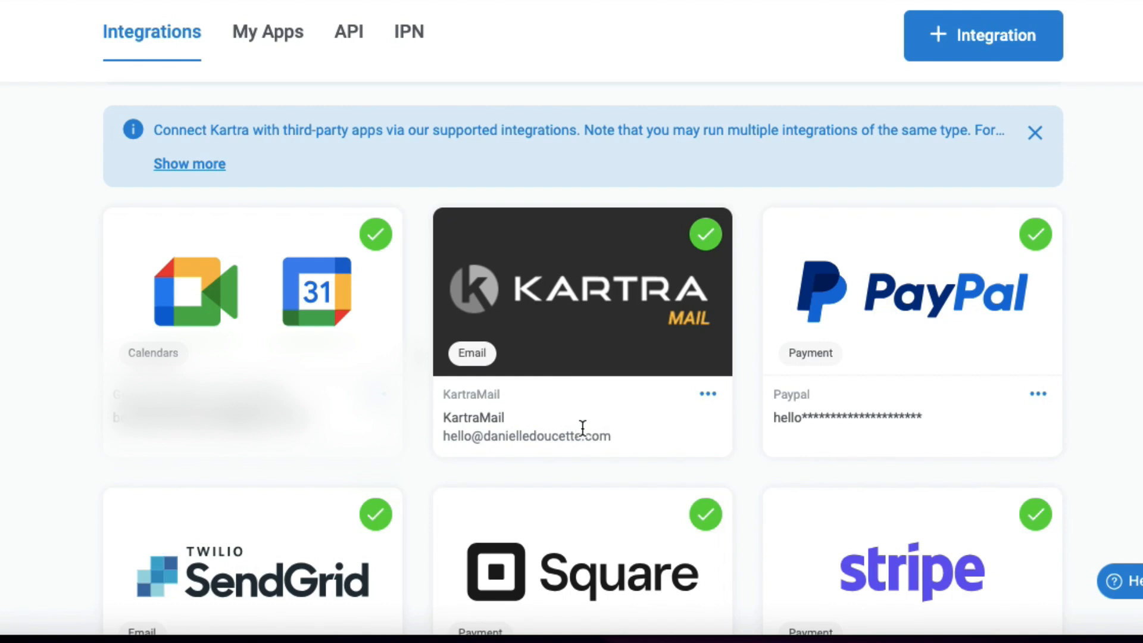
Step: Open the KartraMail gateway for editing, review its sender name, send-from and reply-to emails, save it and close
left_click(708, 394)
left_click(776, 400)
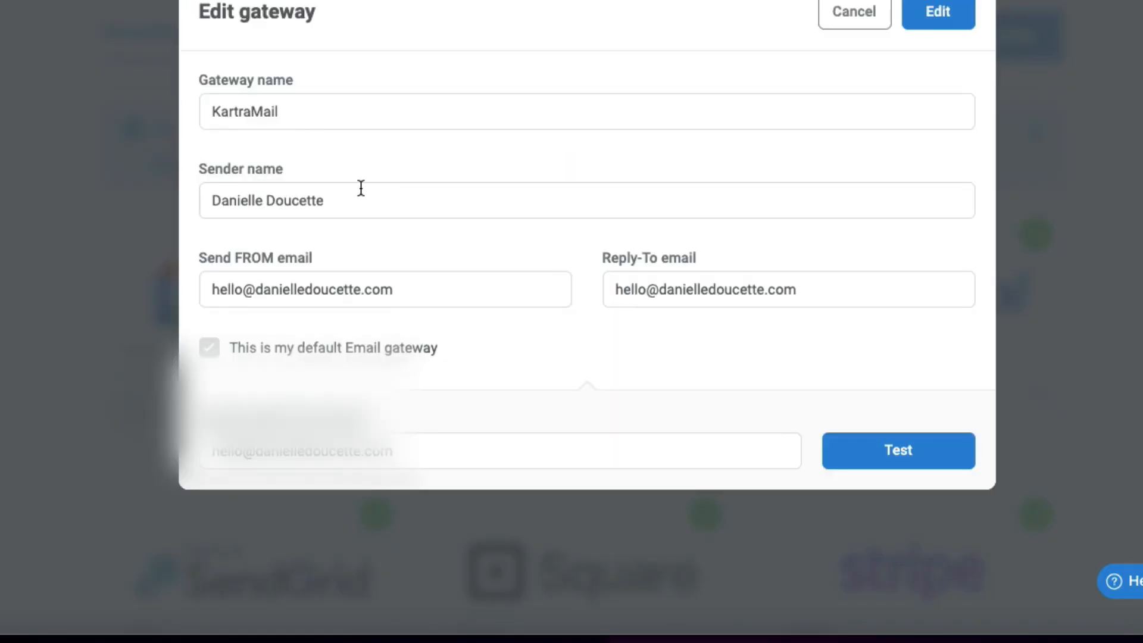
left_click_drag(351, 198, 191, 209)
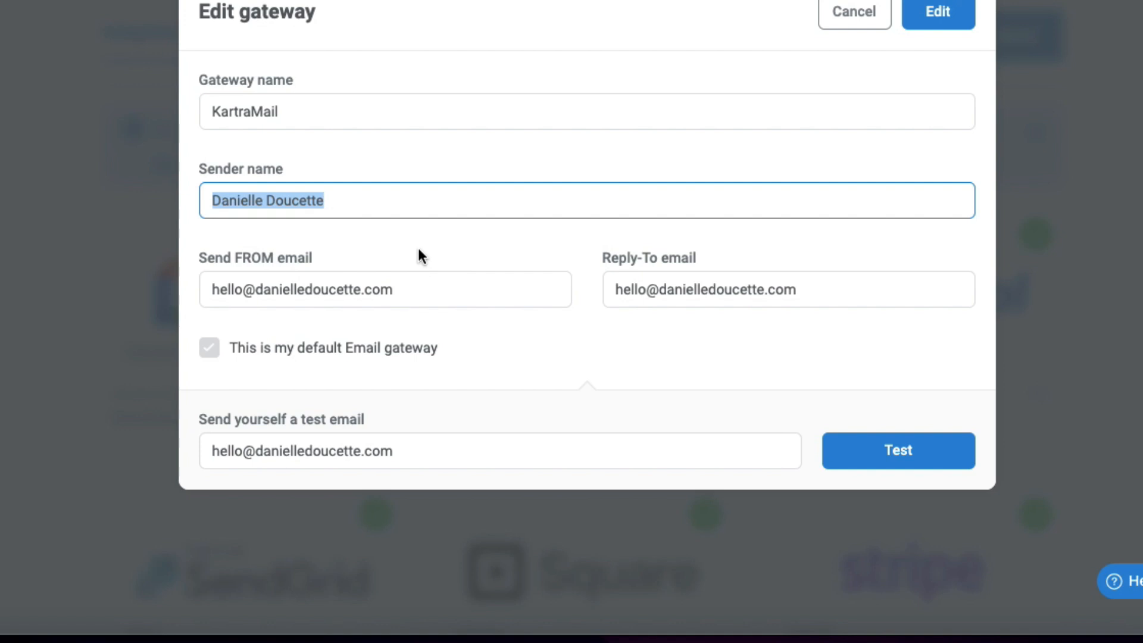
left_click_drag(428, 290, 207, 292)
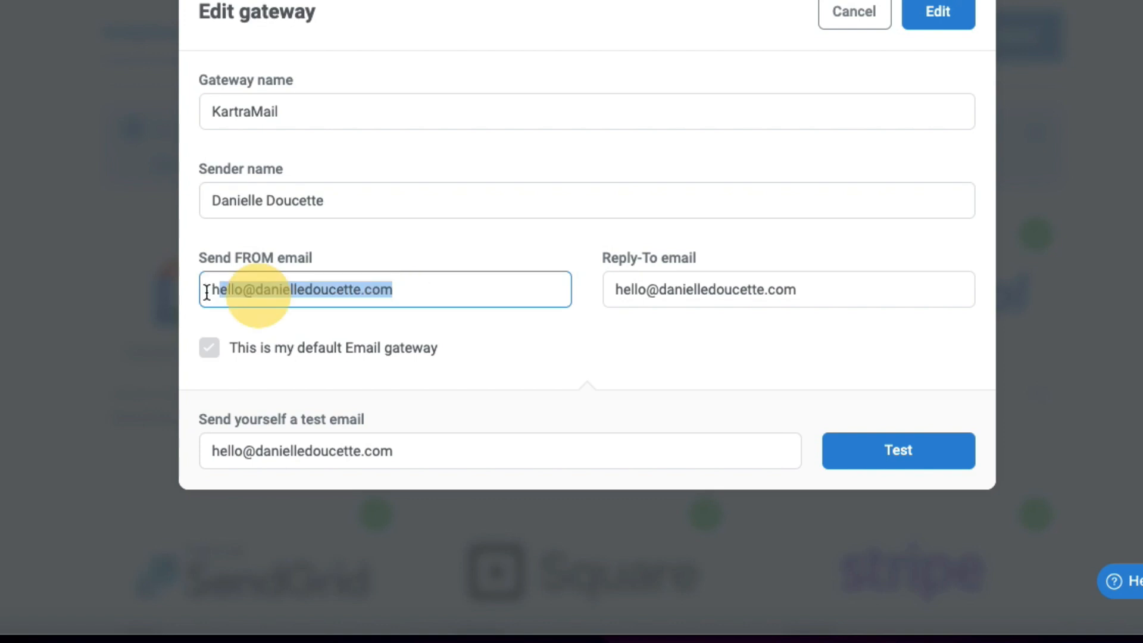
left_click_drag(832, 286, 564, 308)
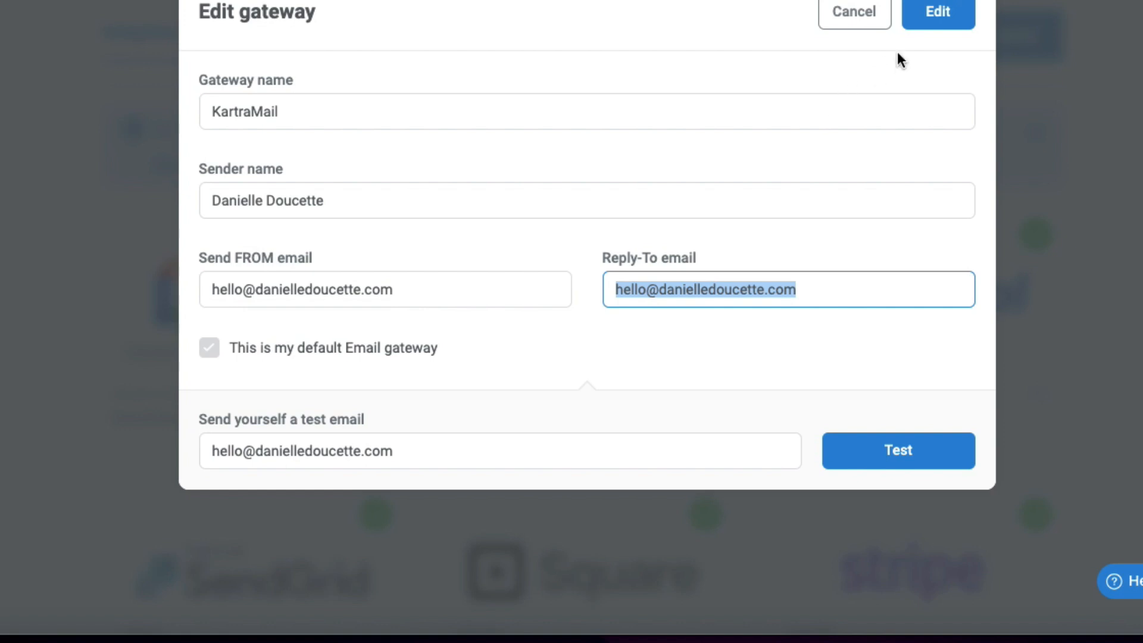
left_click(943, 16)
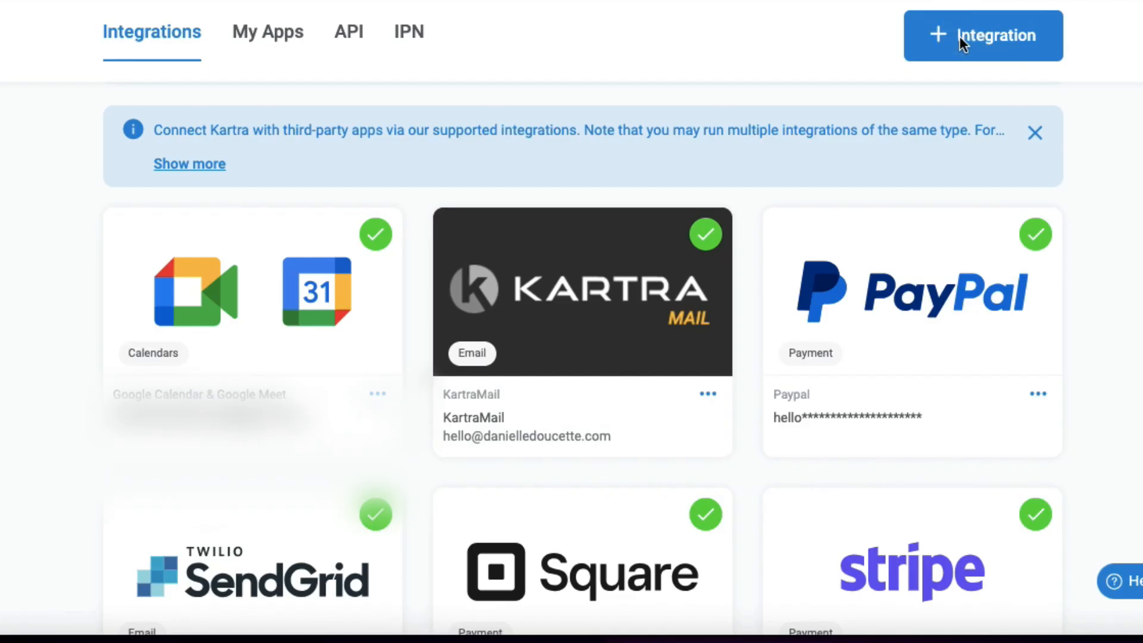
left_click(964, 37)
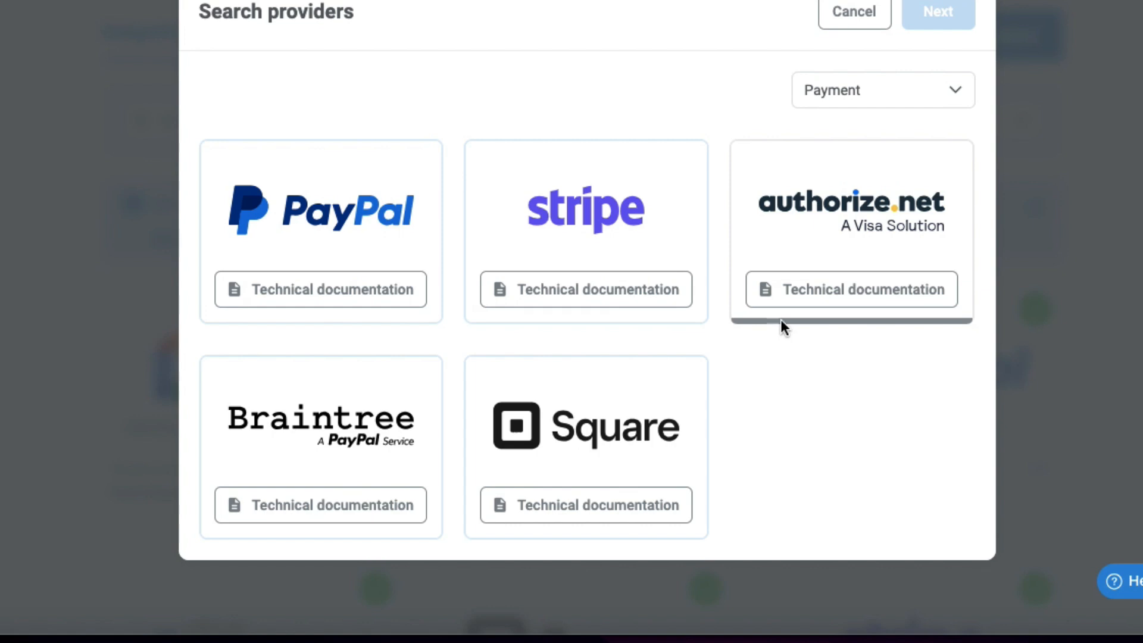
Step: Browse the available integration providers by category, such as SMS, Calendars and Meetings
left_click(890, 92)
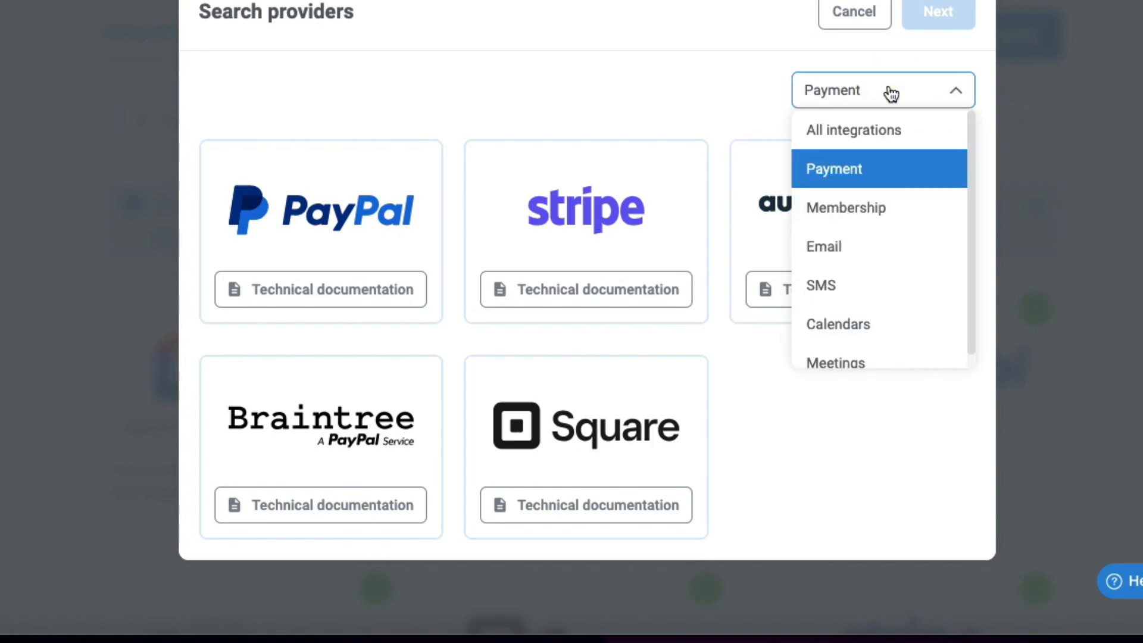
left_click(837, 245)
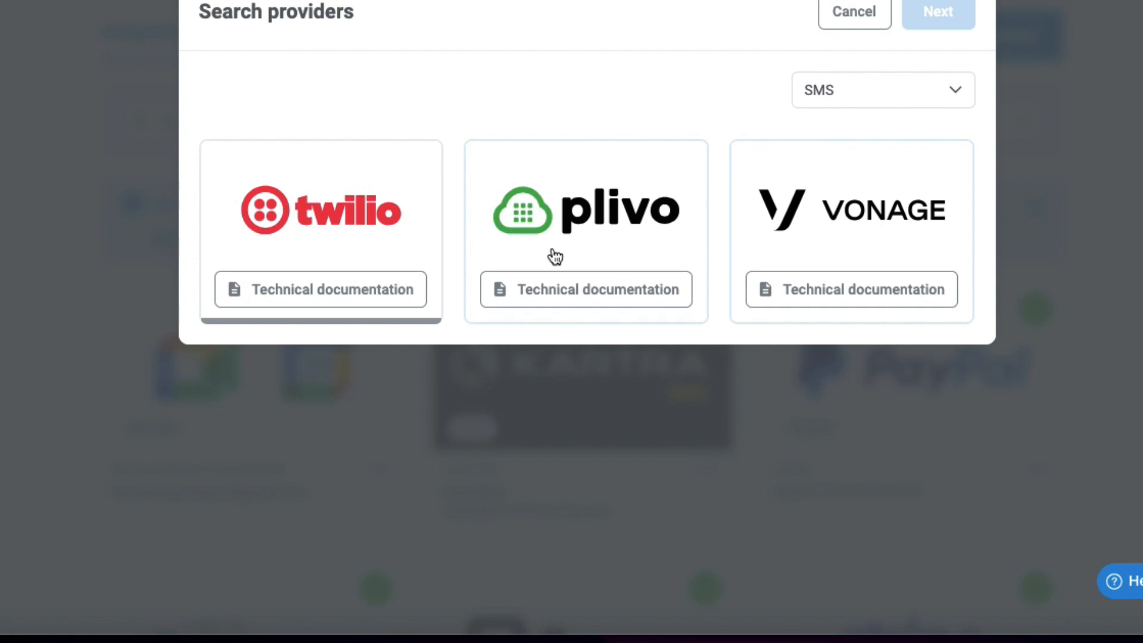
left_click(895, 97)
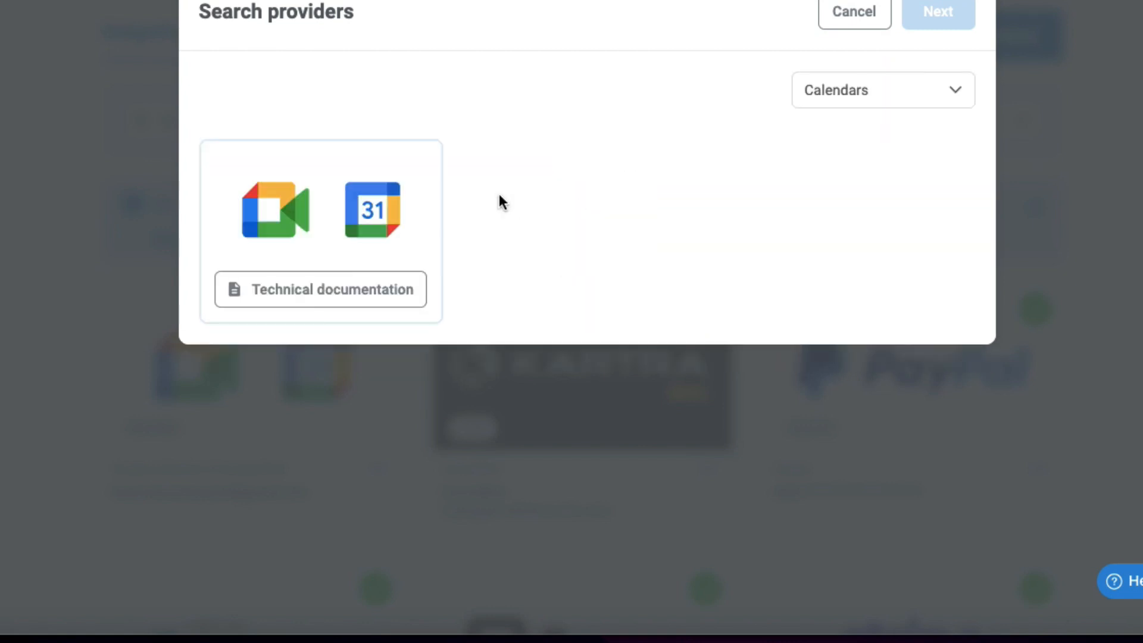
left_click(841, 99)
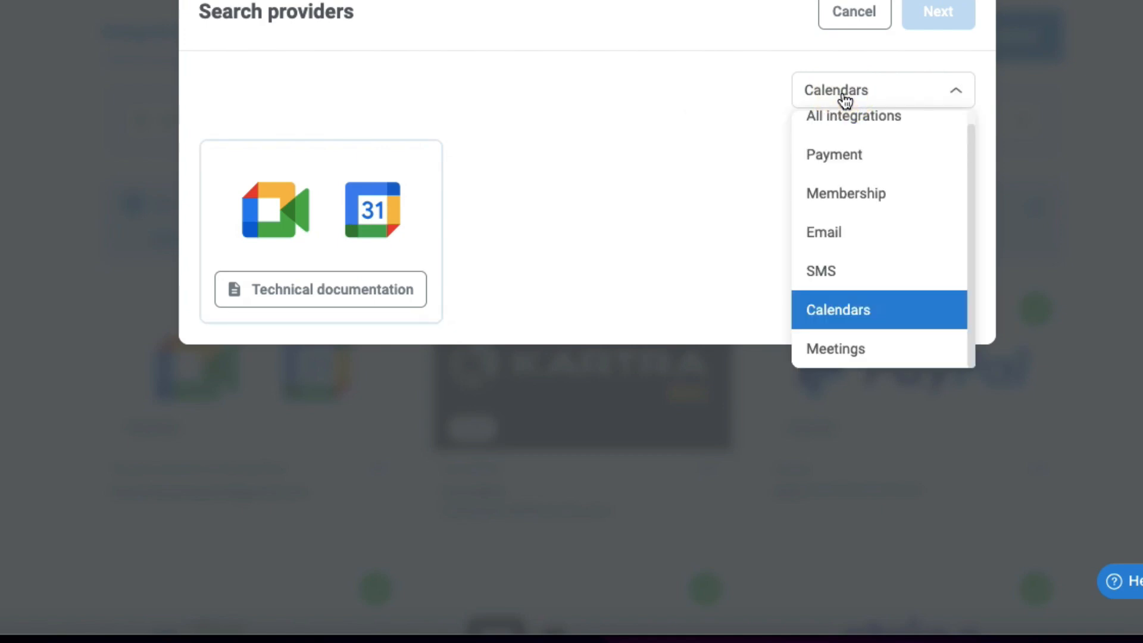
left_click(867, 352)
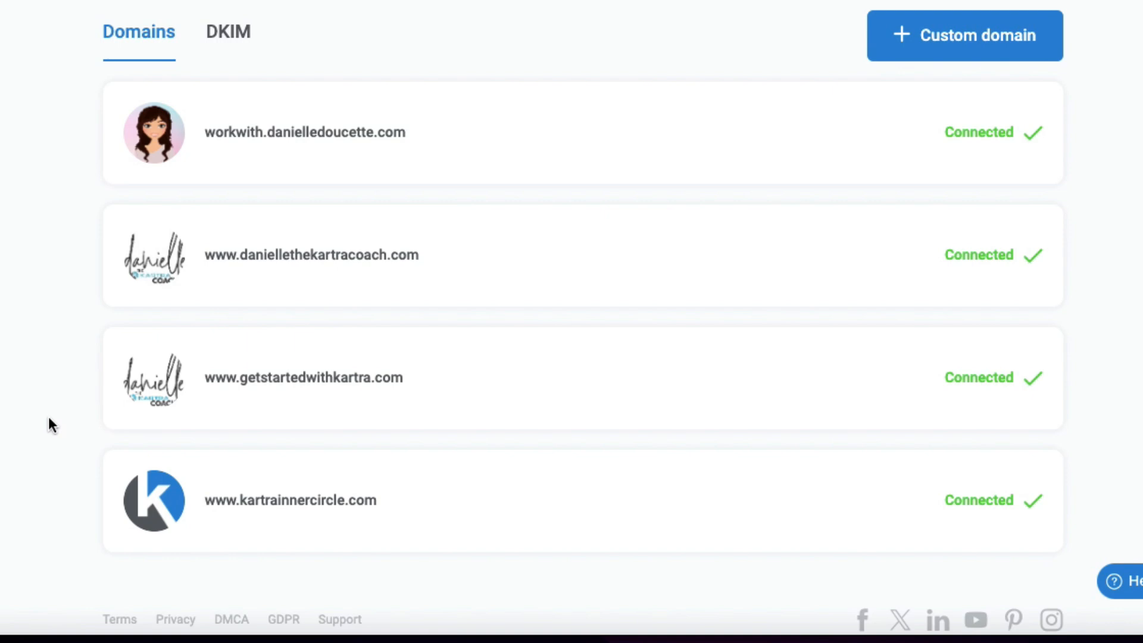
Step: Review the connected custom domains and DKIM records, opening and closing the new DKIM record dialog
mouse_move(212, 287)
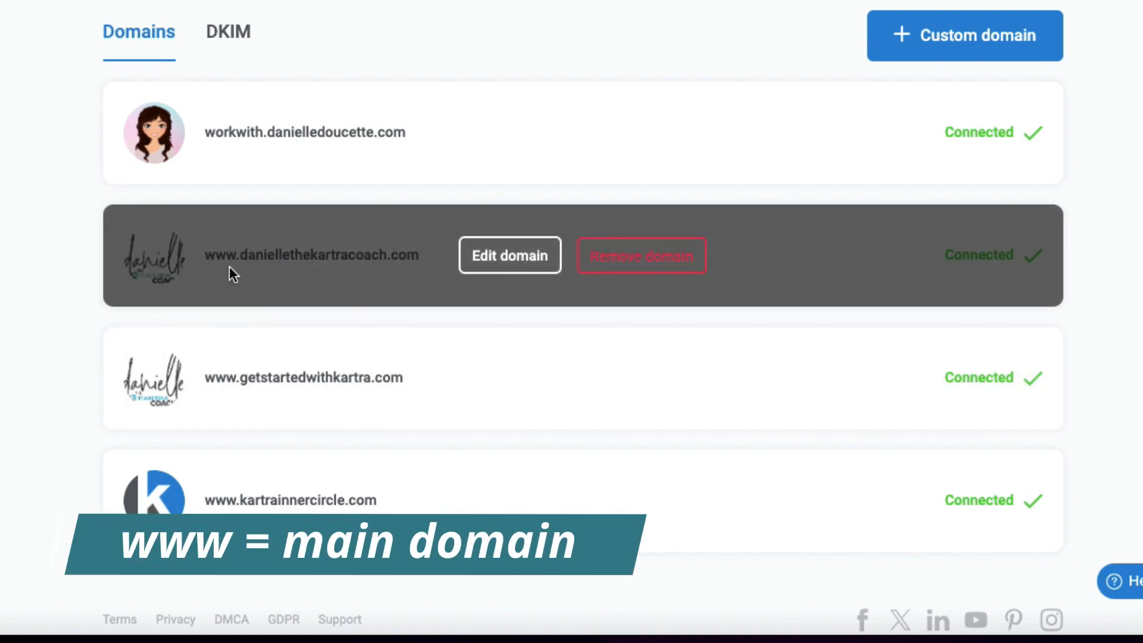
mouse_move(104, 420)
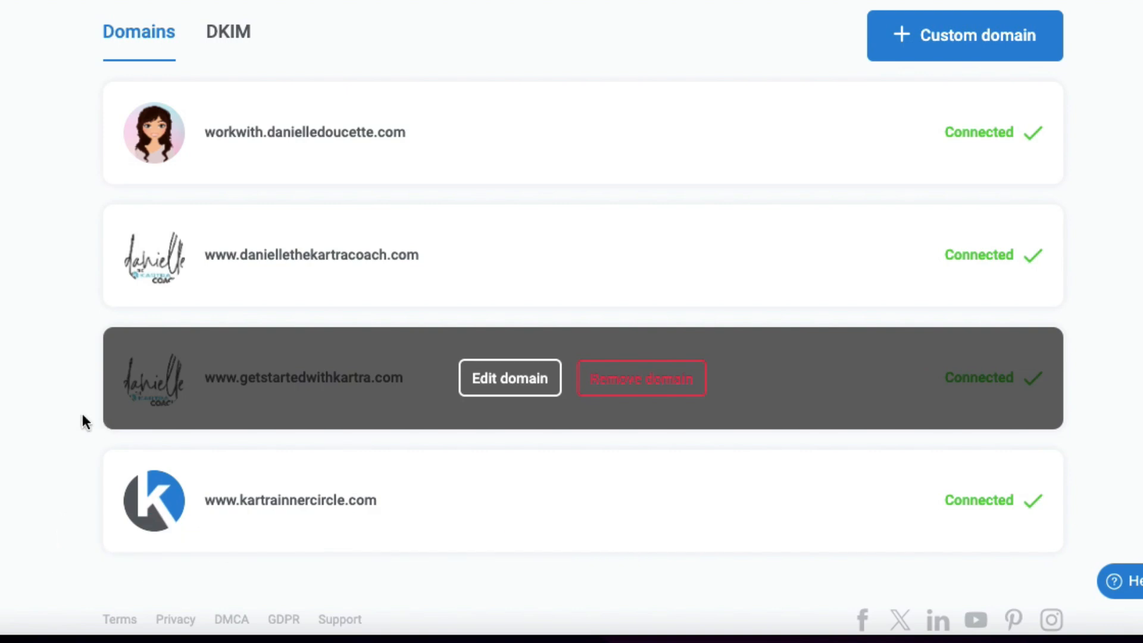
mouse_move(226, 166)
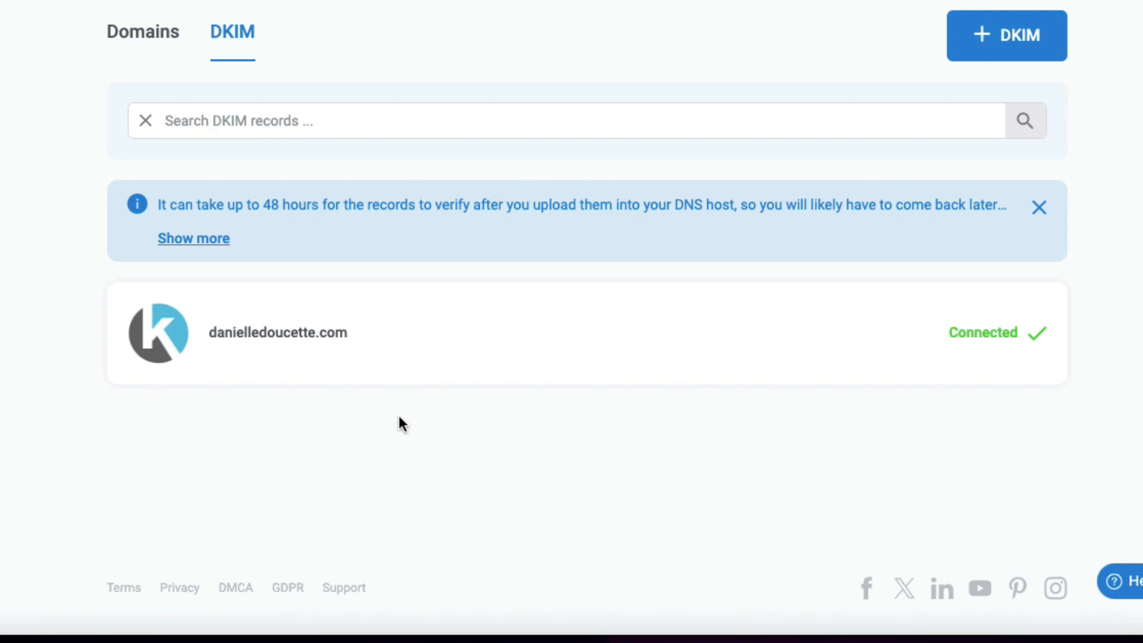
mouse_move(296, 382)
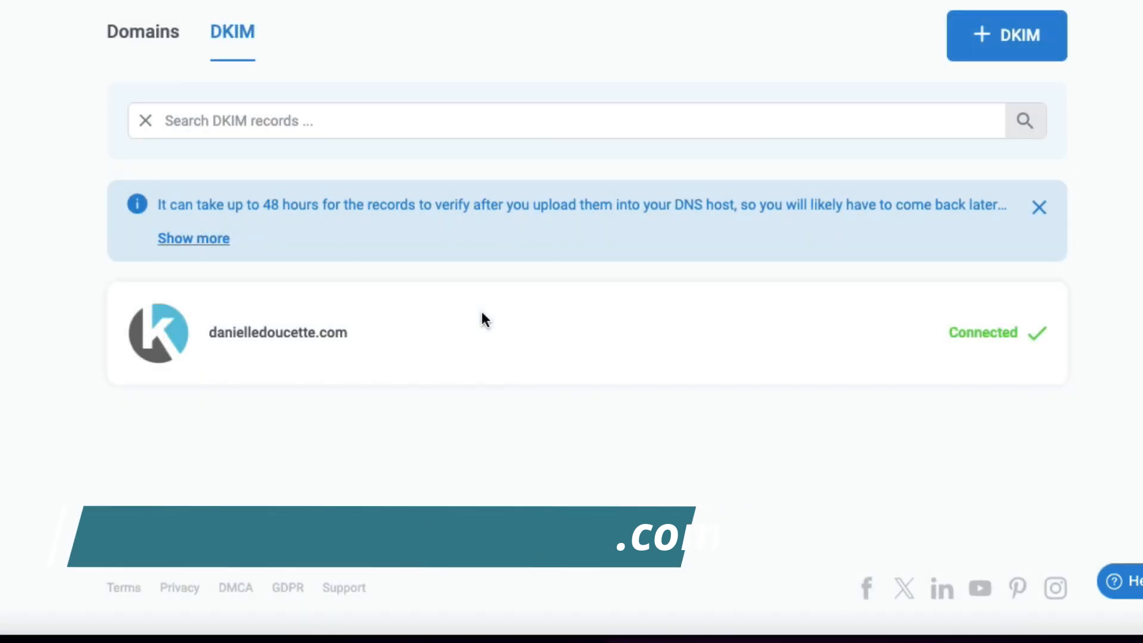
mouse_move(483, 319)
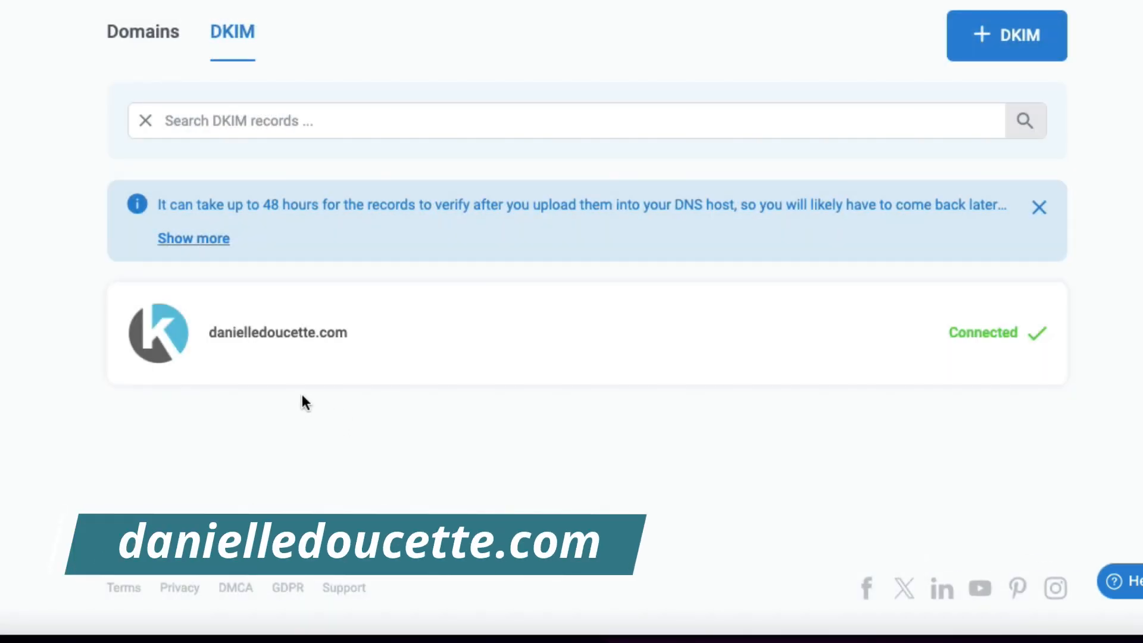
left_click(983, 36)
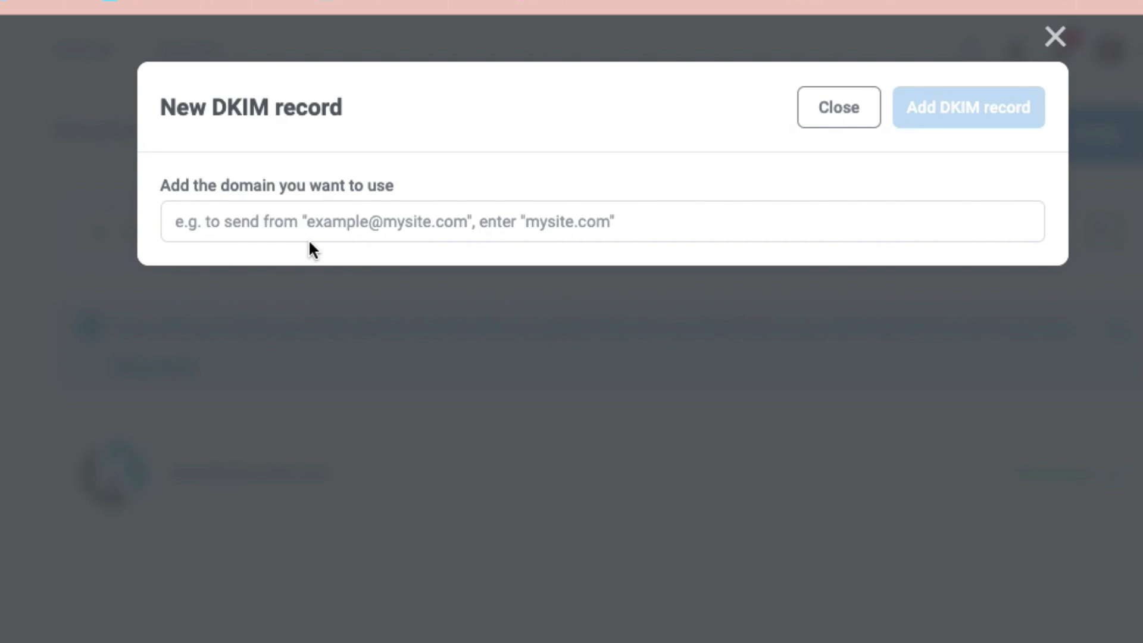
left_click(833, 118)
mouse_move(616, 476)
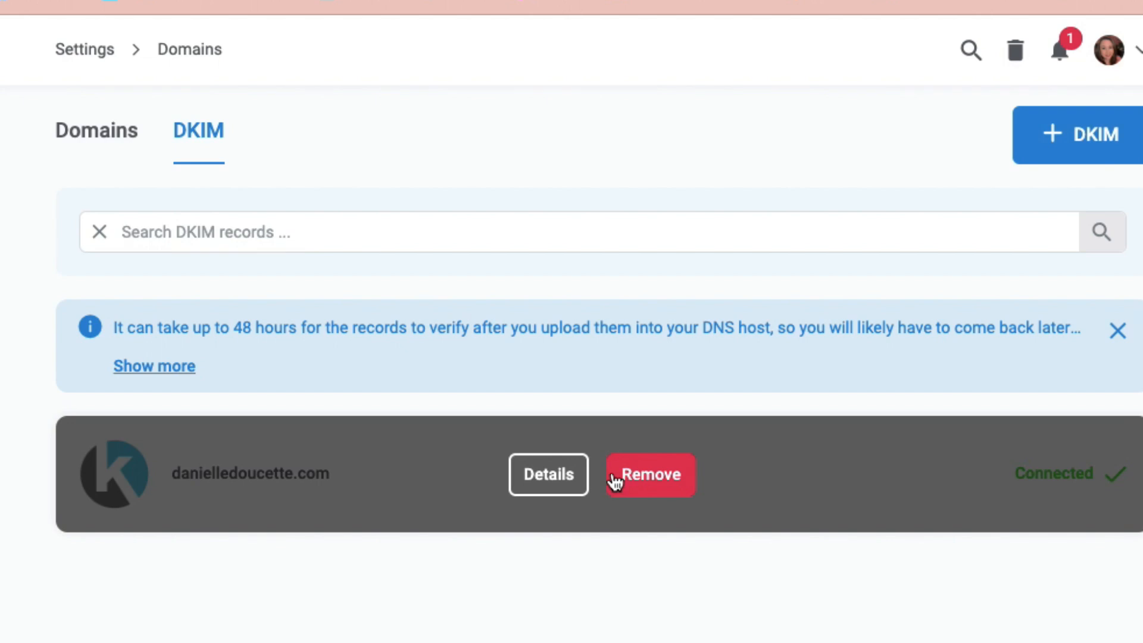